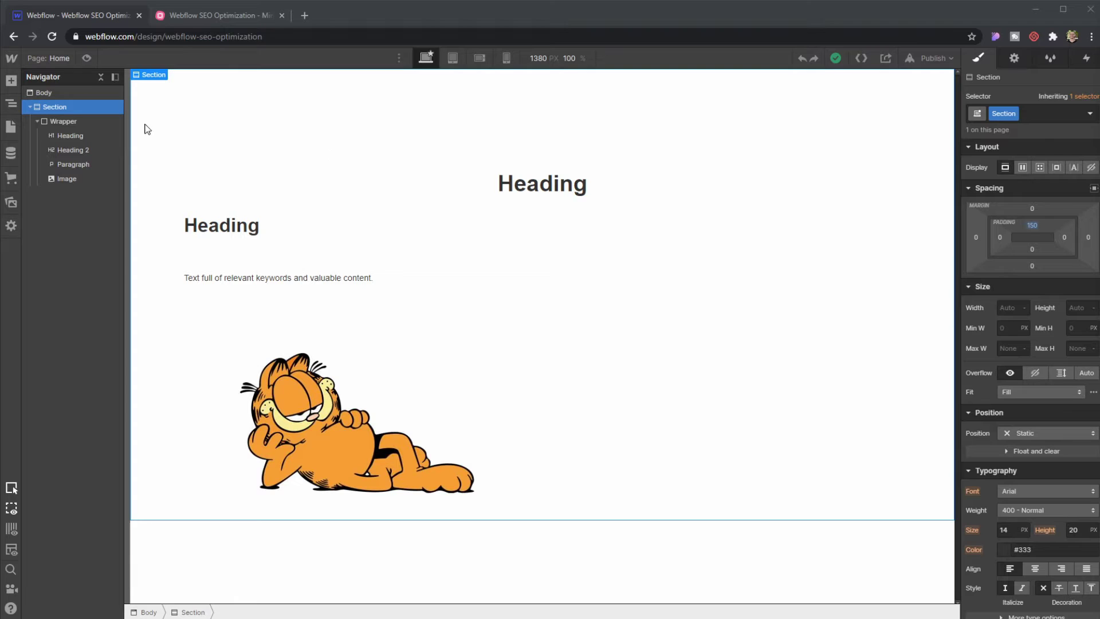
- Expand Tip #1 into Good content and Keyword research, and Tip #2 into Experience's three points
left_click(221, 18)
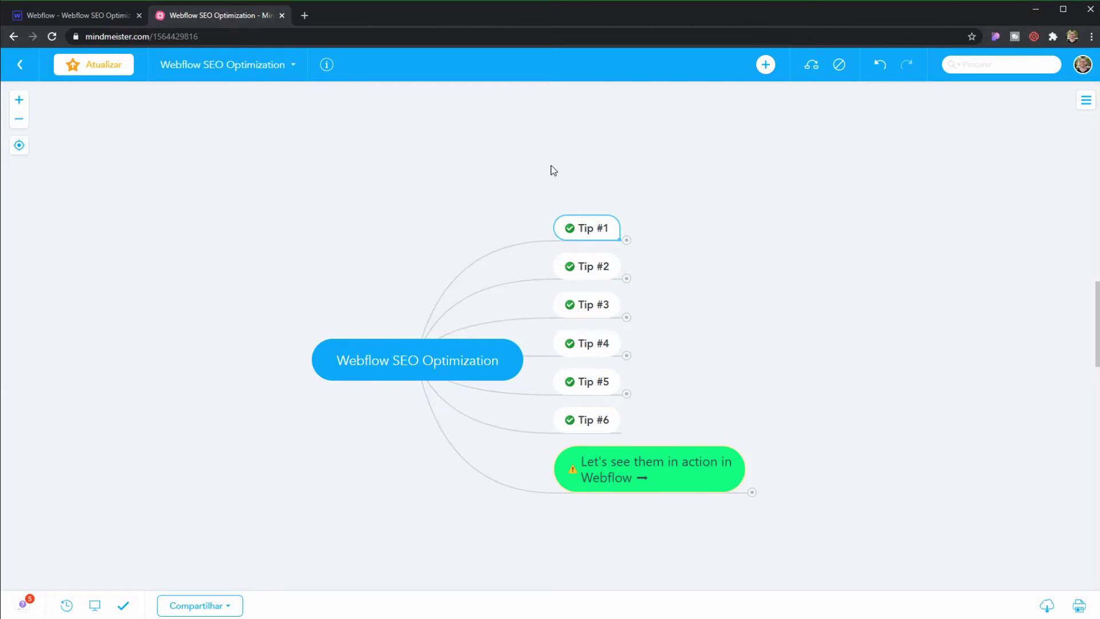
left_click_drag(794, 297, 656, 291)
left_click(587, 238)
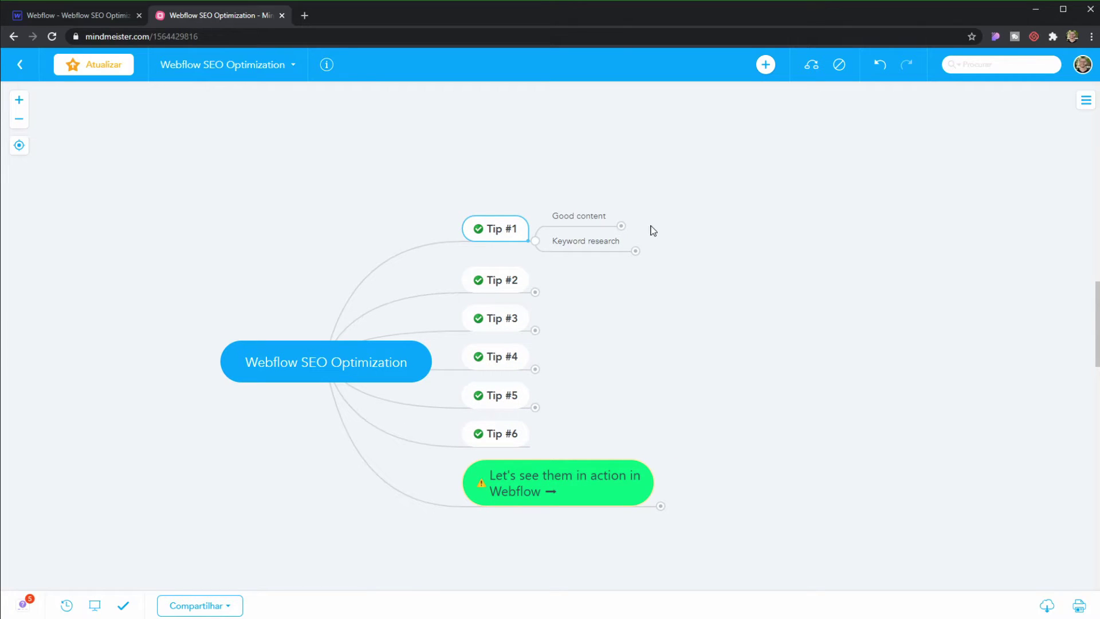
left_click(622, 226)
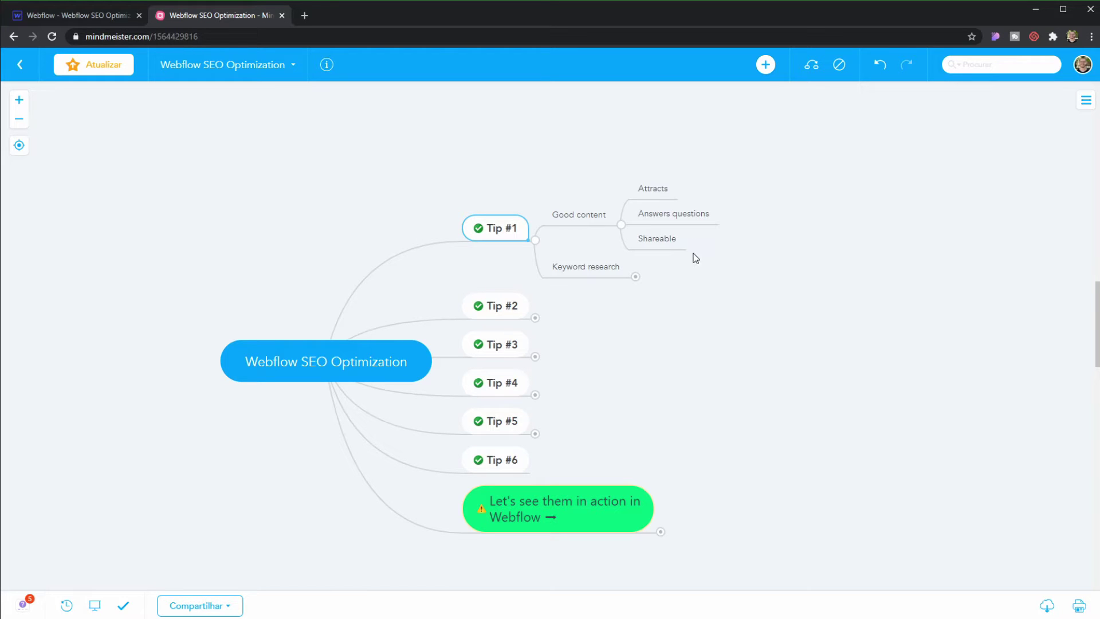
left_click(636, 277)
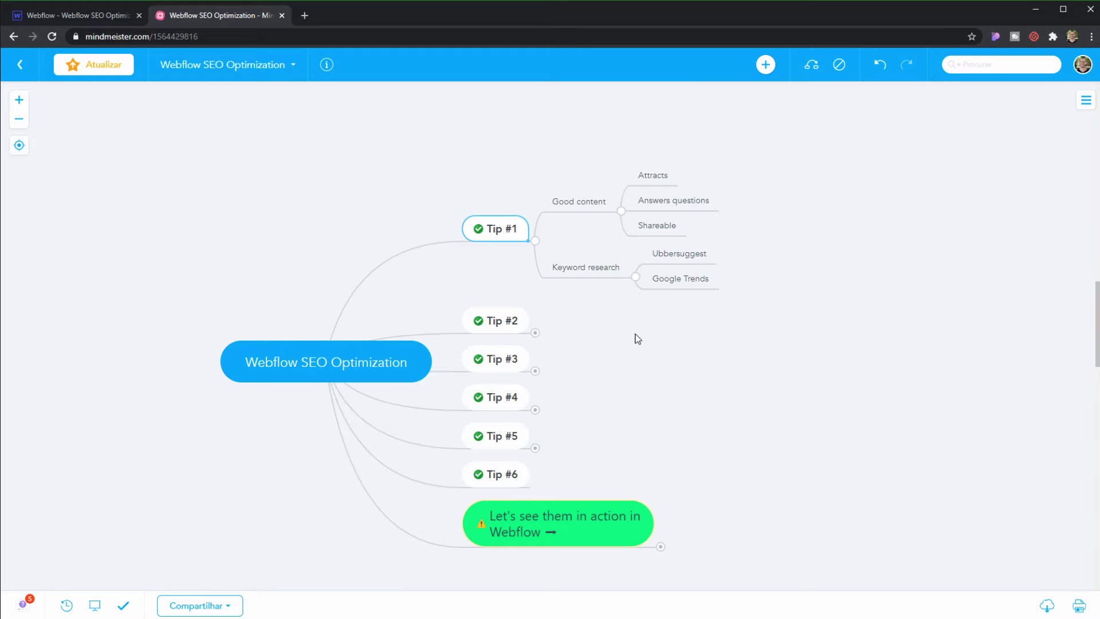
left_click(533, 333)
left_click(611, 332)
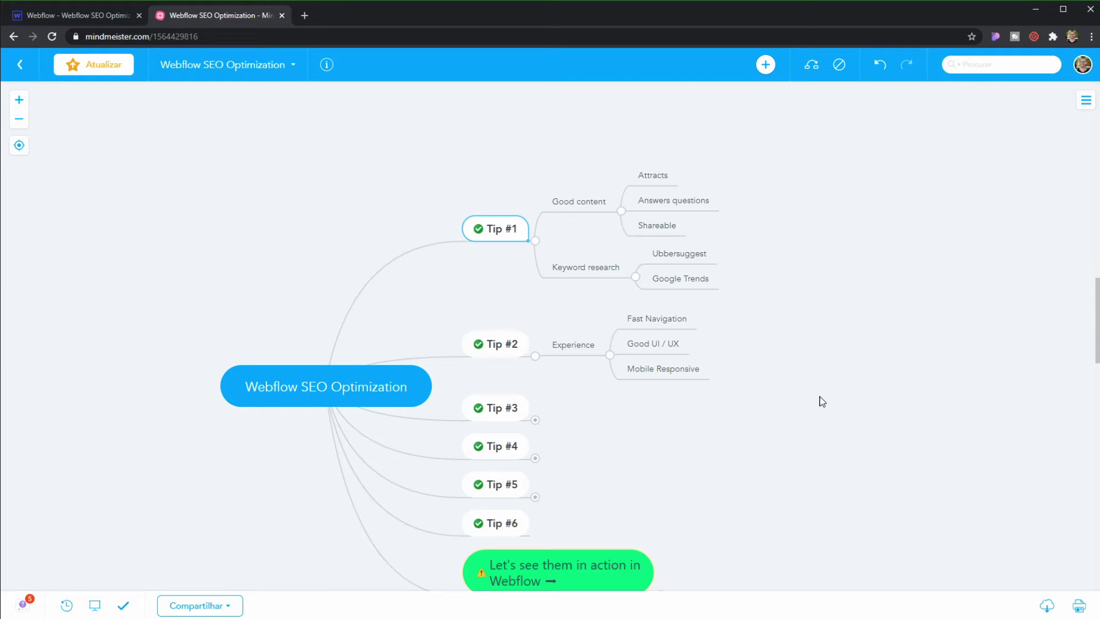
- Expand Tip #3's Good structure and Tip #4's Enable publishing options into their items
left_click(664, 368)
left_click(535, 420)
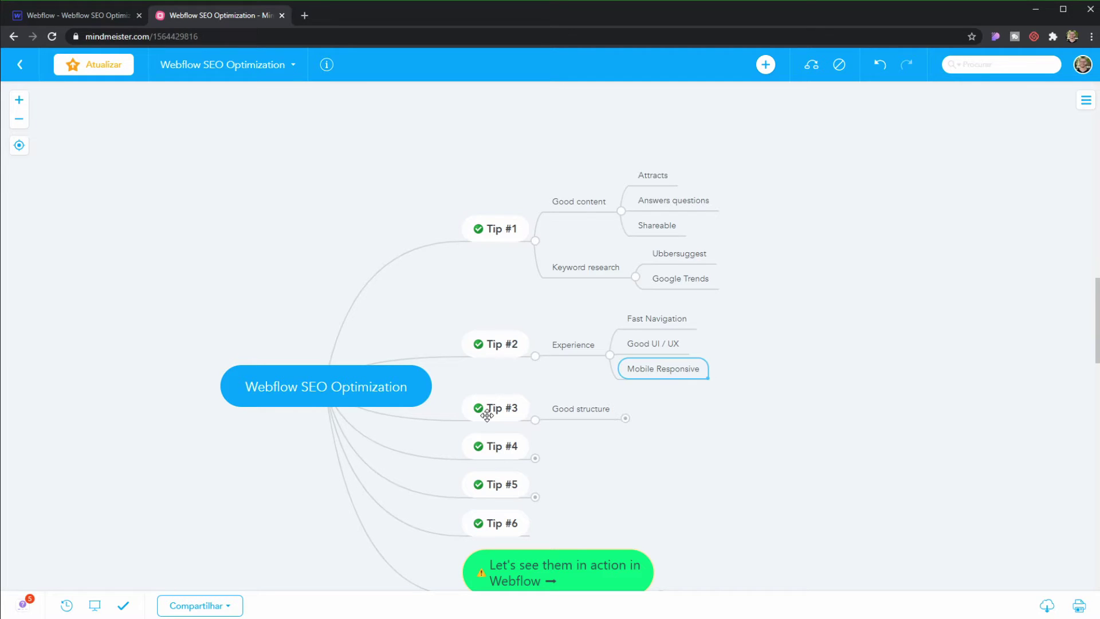
left_click(626, 419)
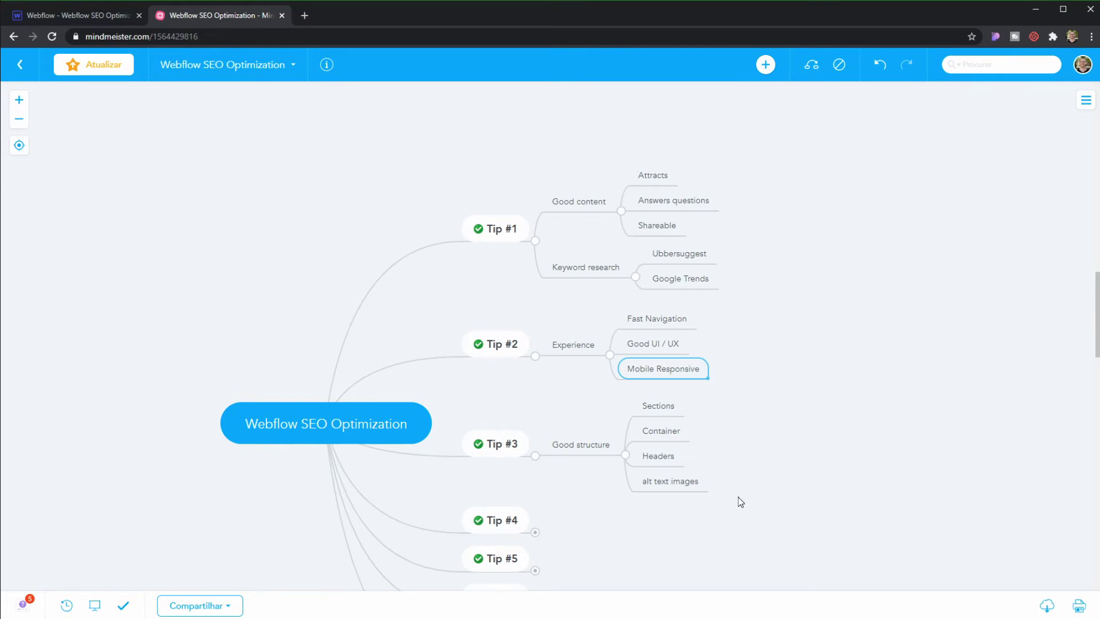
left_click_drag(739, 497, 725, 351)
left_click(524, 386)
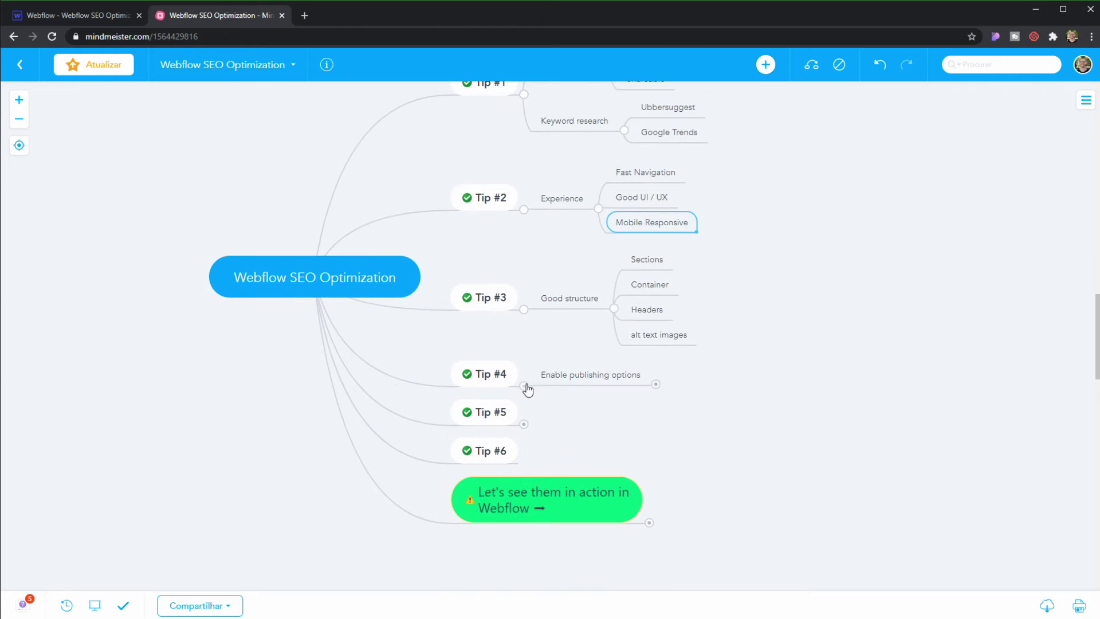
left_click(656, 385)
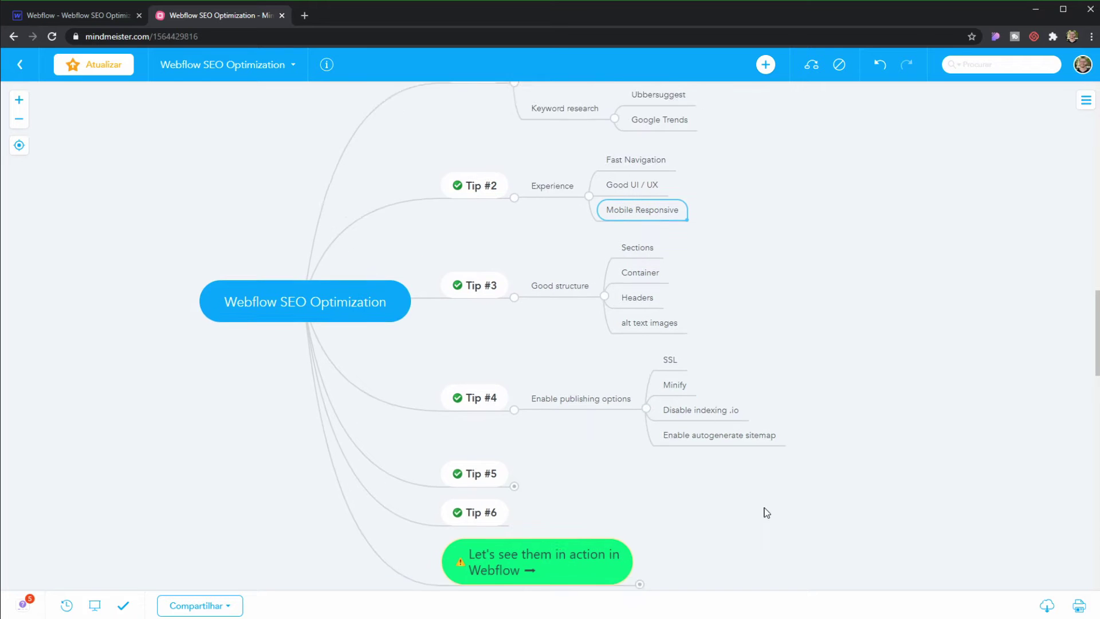
- Expand Tip #5's Set up your page properly advice and return to the Webflow designer
left_click_drag(764, 511, 680, 447)
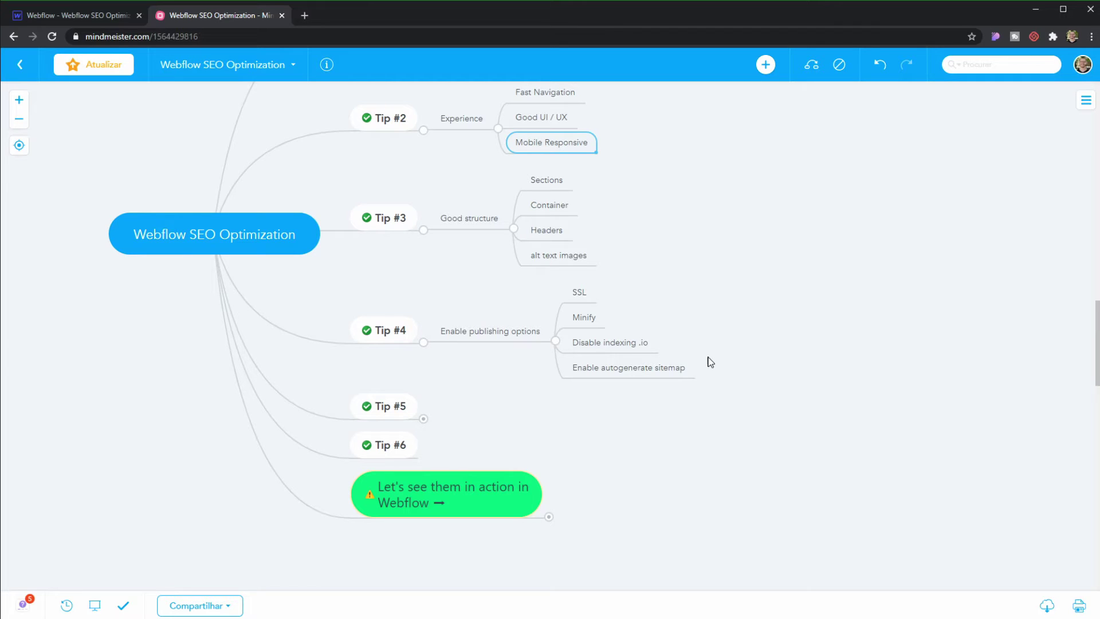
left_click(424, 418)
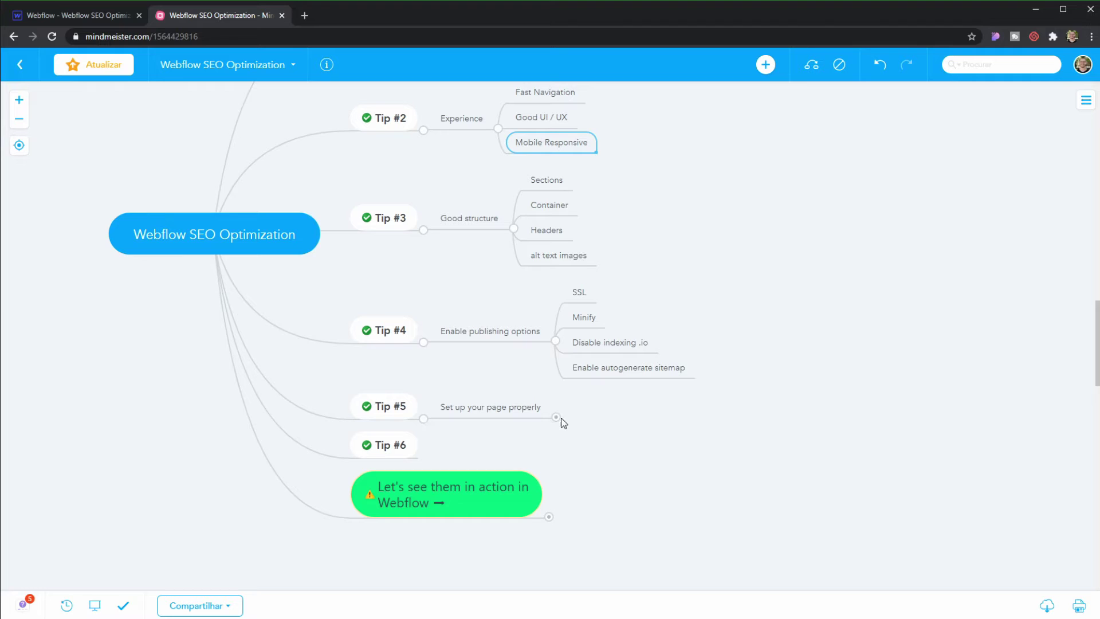
left_click(556, 418)
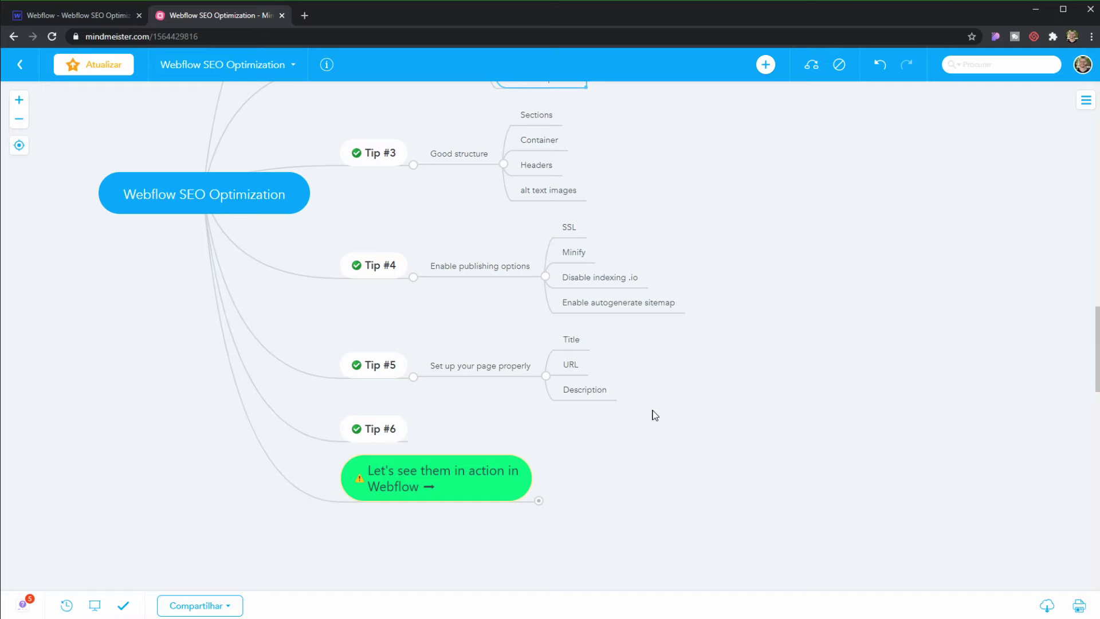
key("ctrl+Tab")
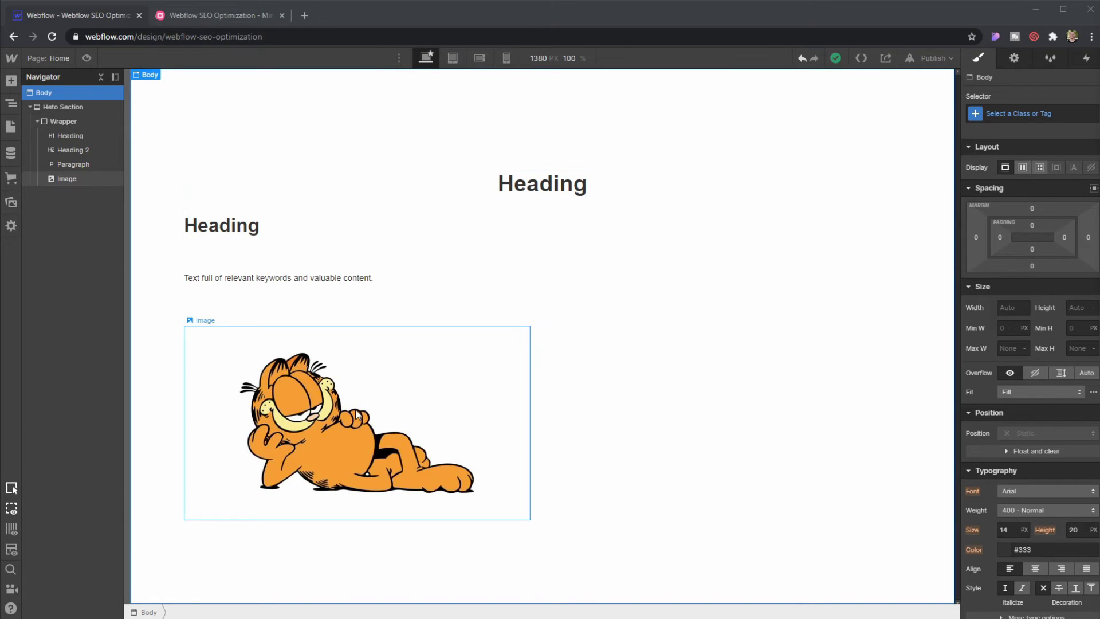
double_click(375, 399)
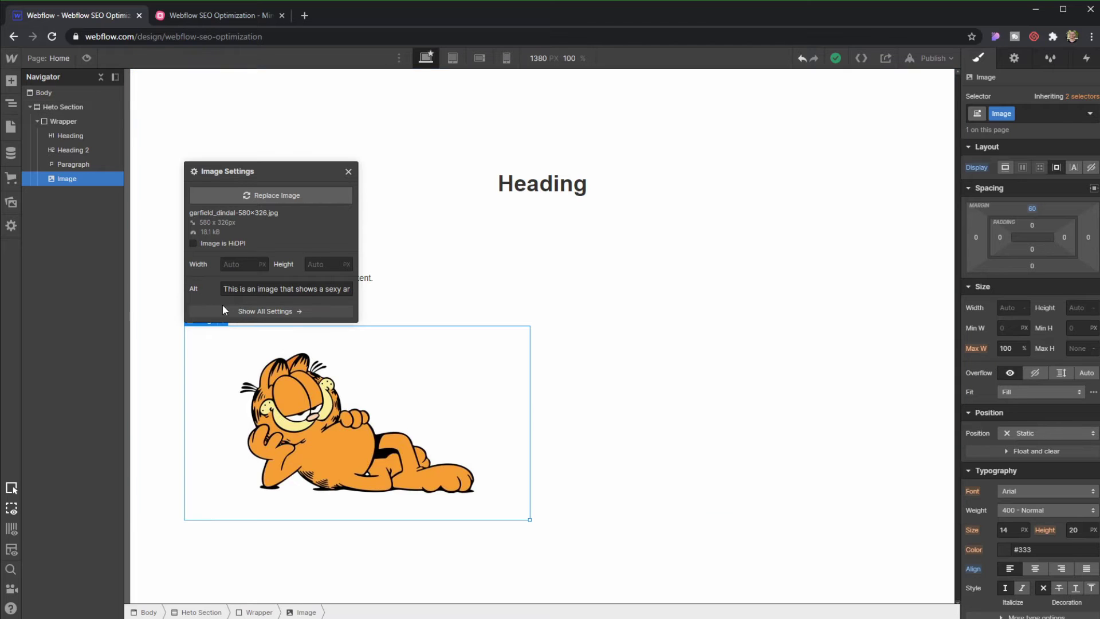
left_click(314, 289)
key("Right")
key("Right")
key("Right")
key("Right")
key("Right")
key("Right")
key("Right")
key("Right")
key("Right")
key("Right")
key("Right")
key("Right")
key("Right")
key("Right")
key("Right")
key("Right")
key("Right")
key("Right")
key("Right")
key("Right")
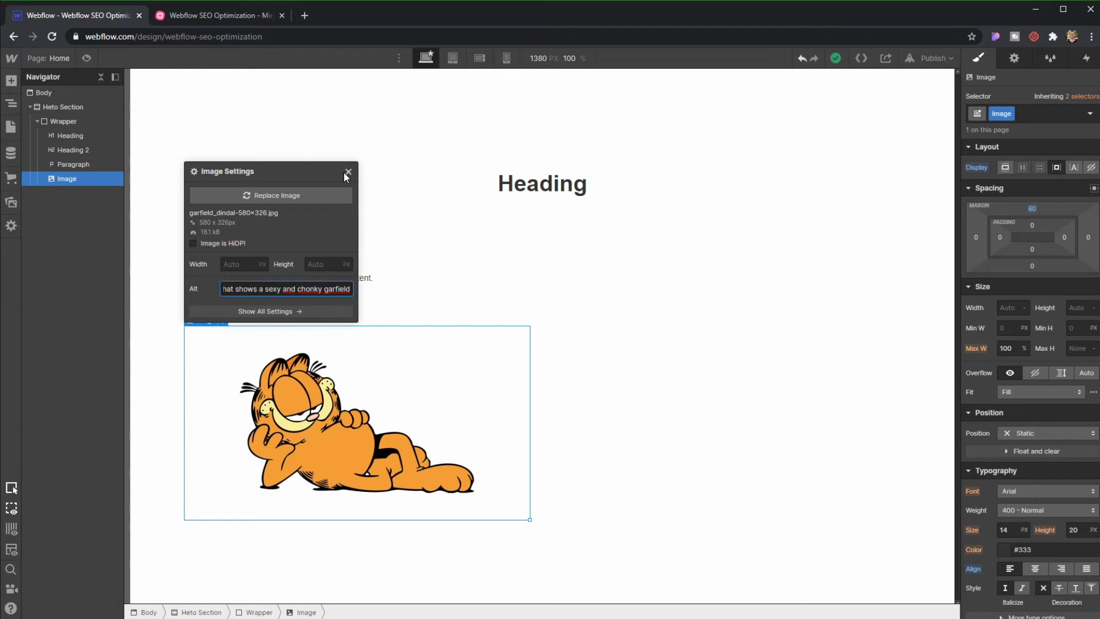
left_click(348, 172)
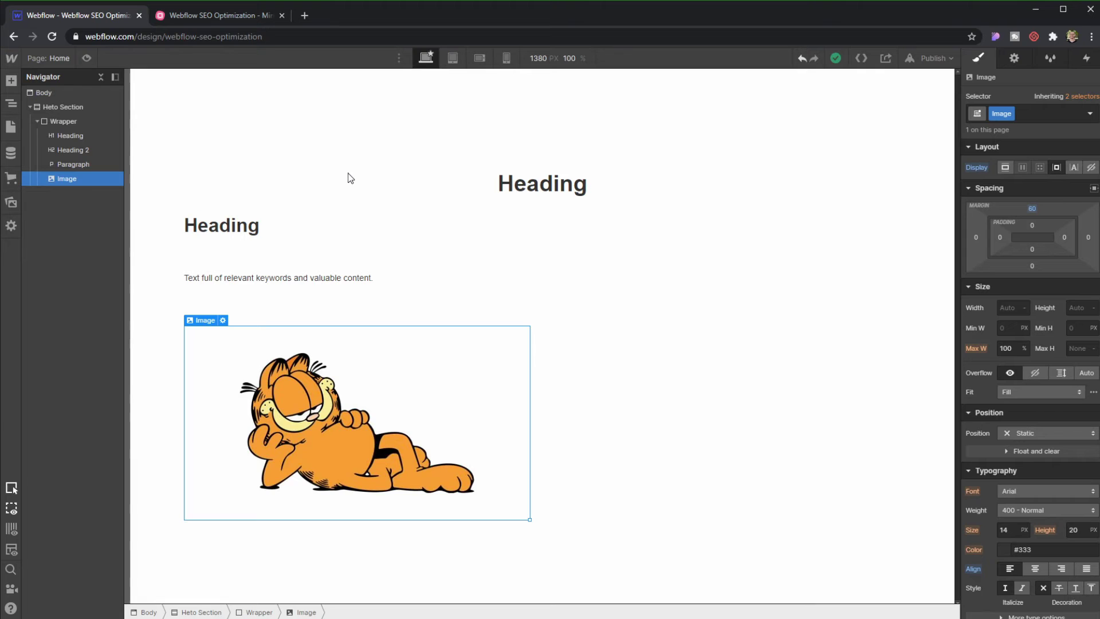
- Give the Home page the title tag 'Homepage for awesome project'
left_click(11, 127)
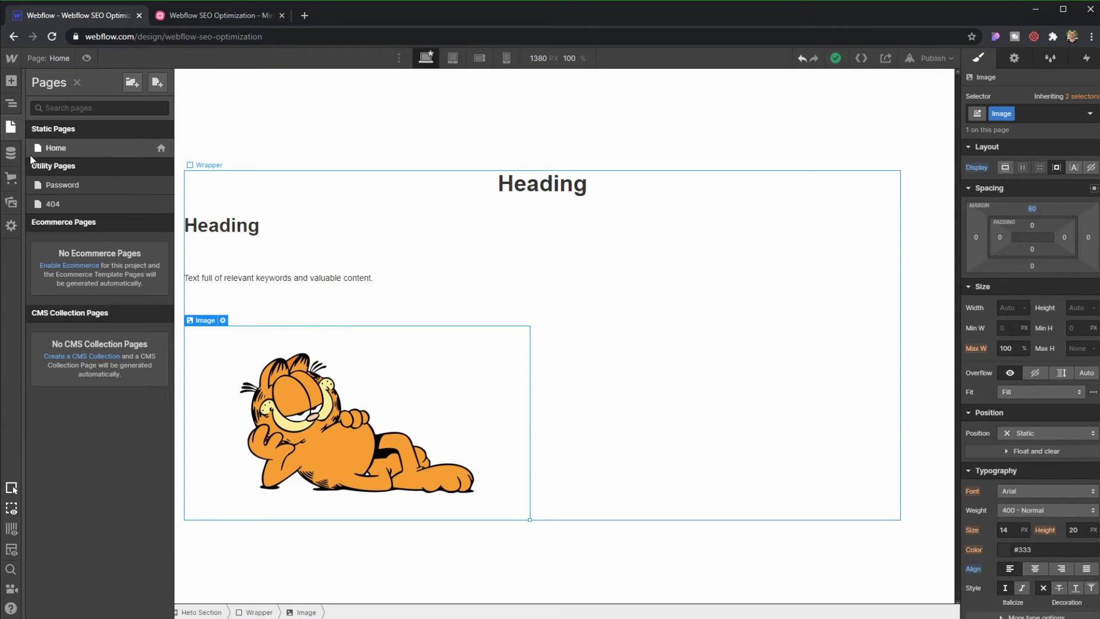
left_click(162, 150)
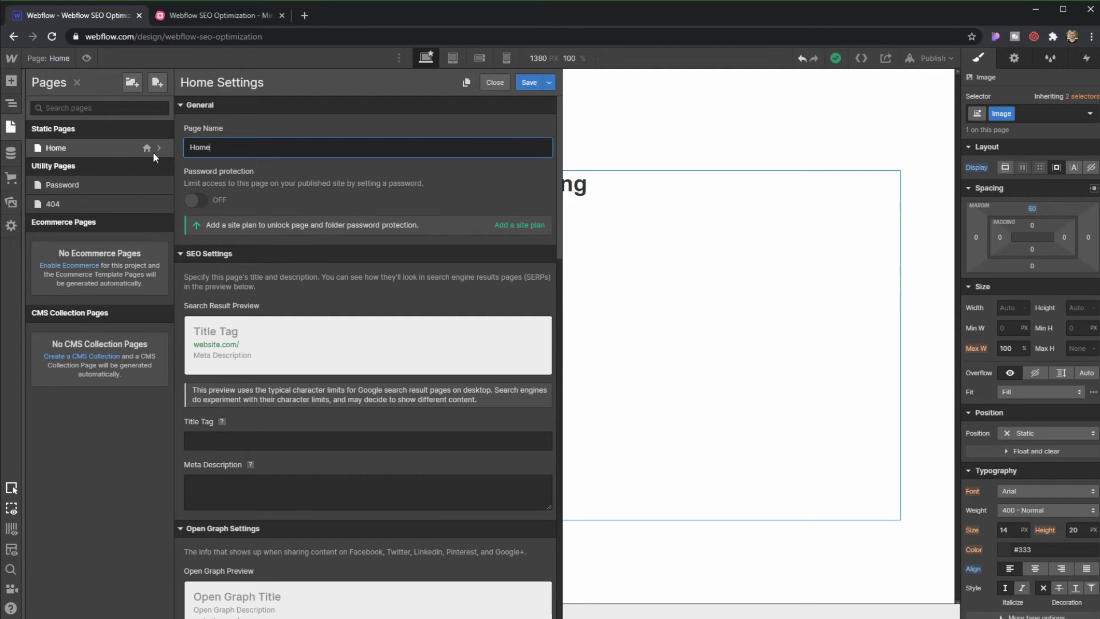
scroll(351, 187, "down", 3)
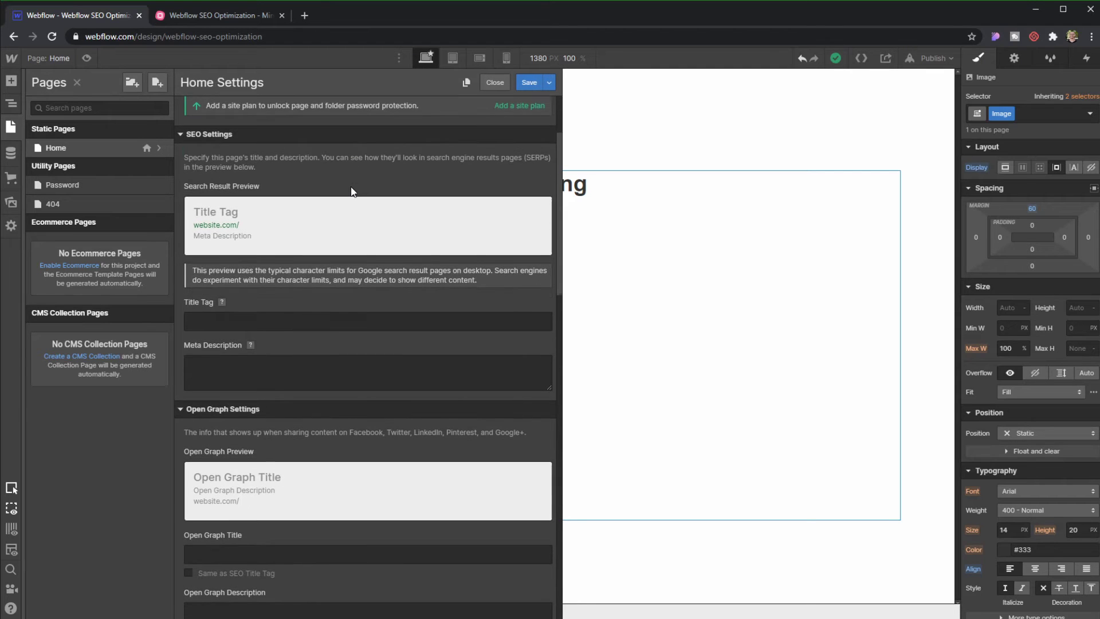
left_click(272, 322)
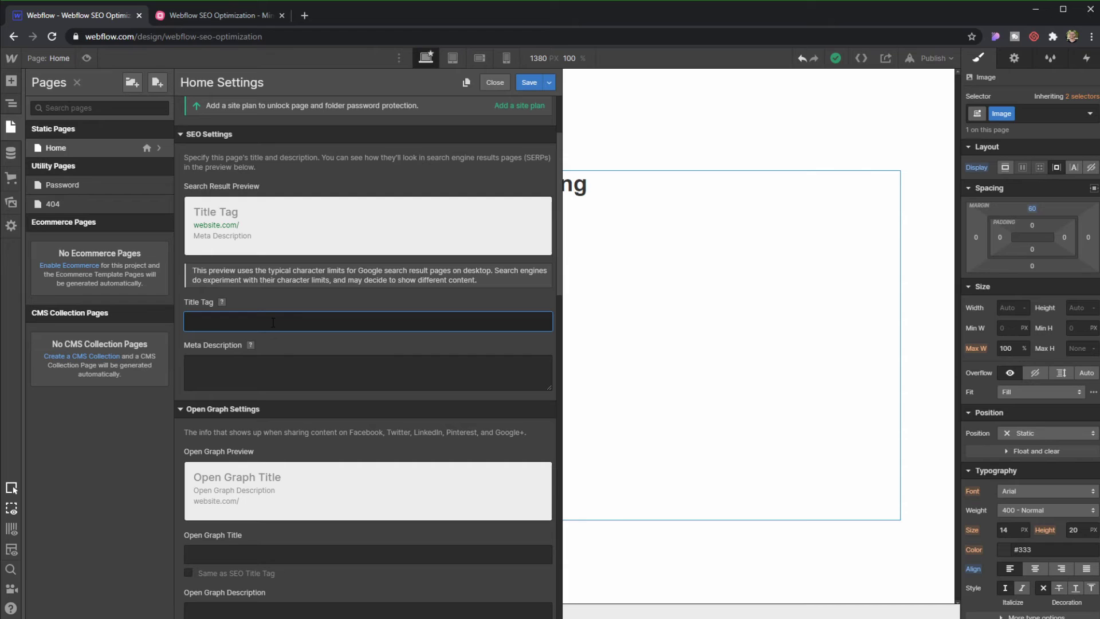
type("Homepage for ")
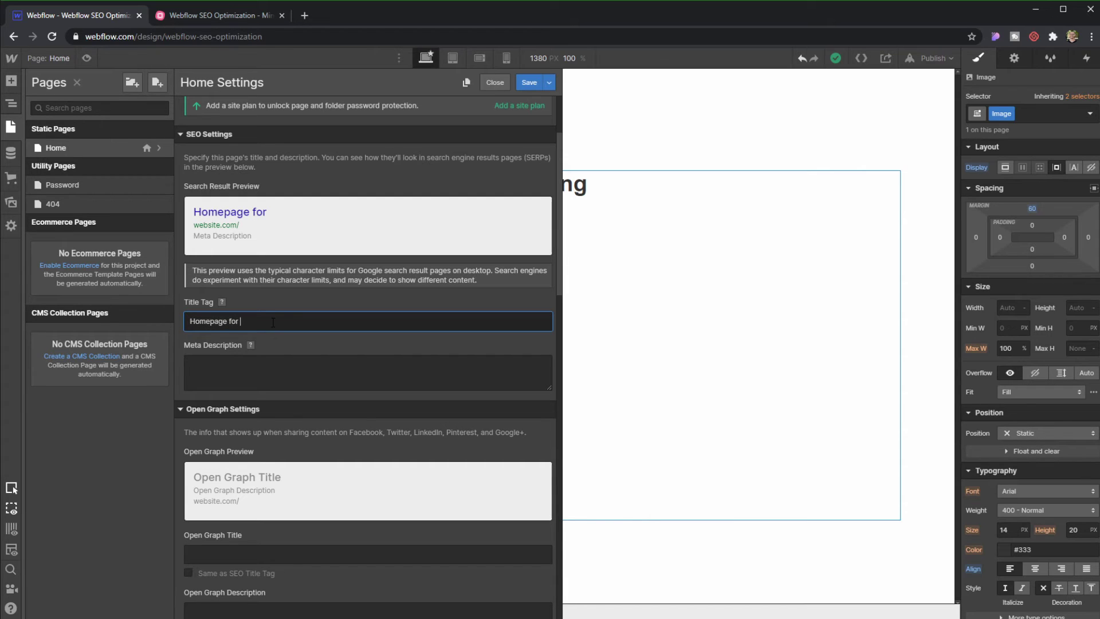
type("awesome project")
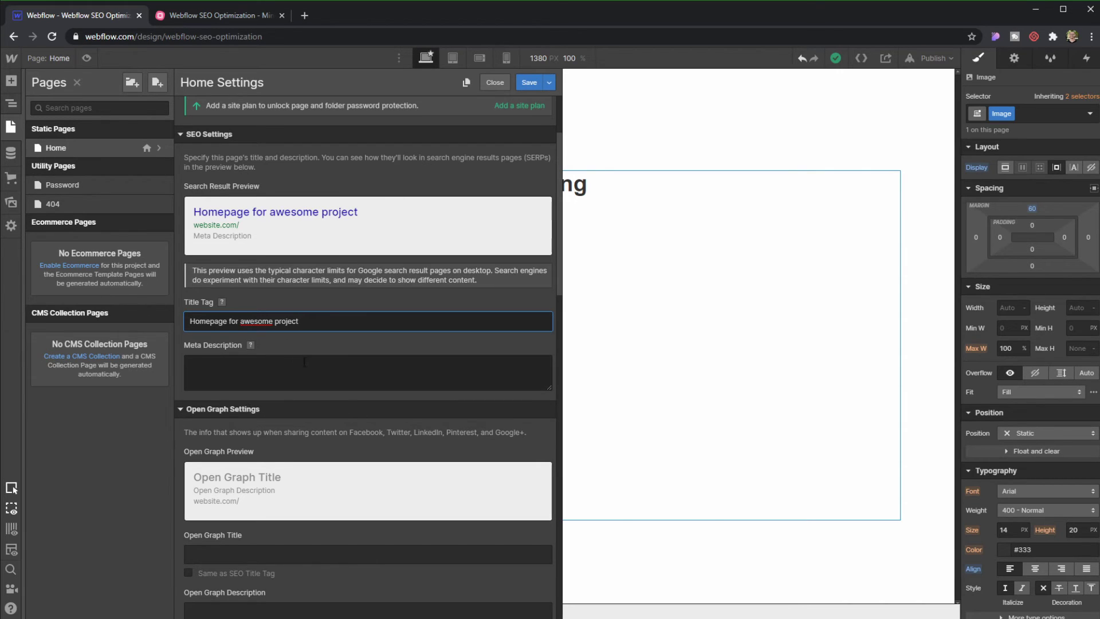
- Enter 'Valuable keywords' as the Home page's meta description
left_click(304, 362)
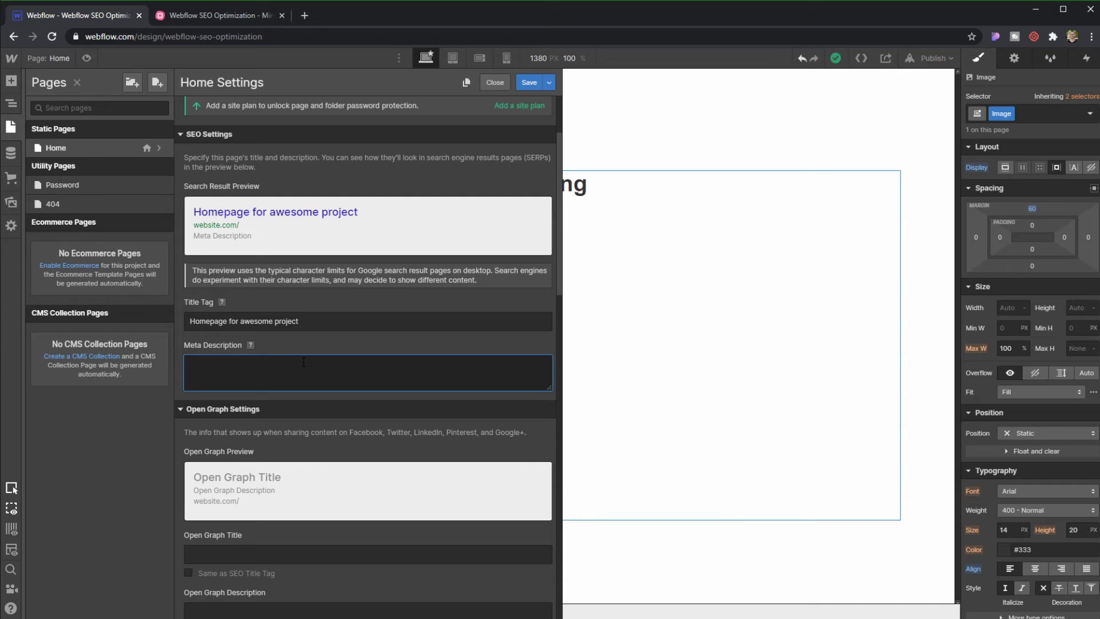
type("Valuable keywords")
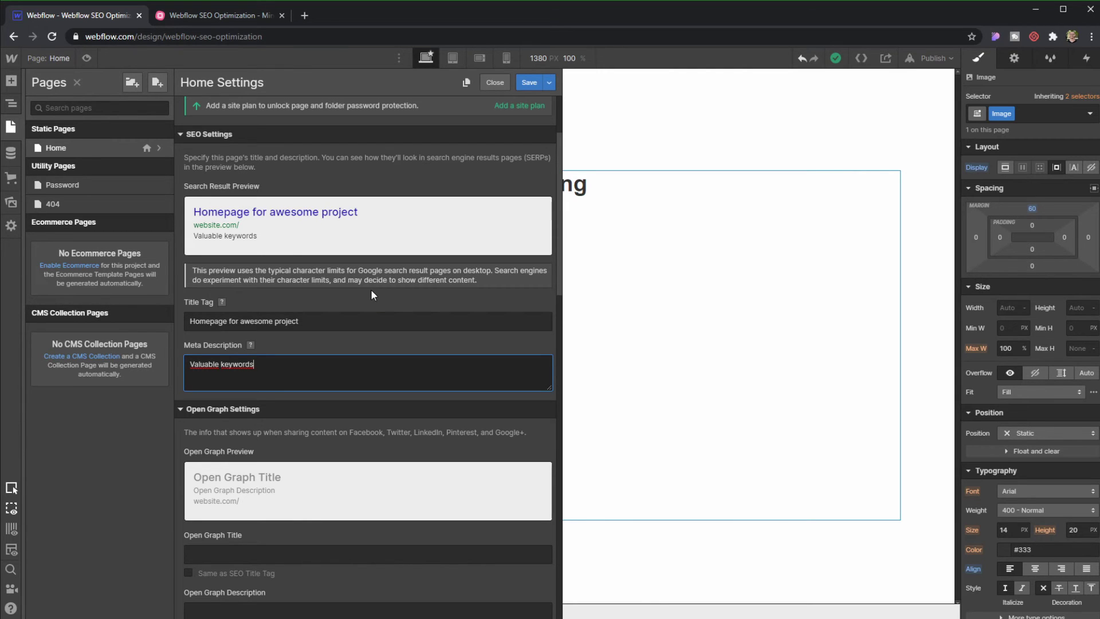
scroll(370, 289, "down", 4)
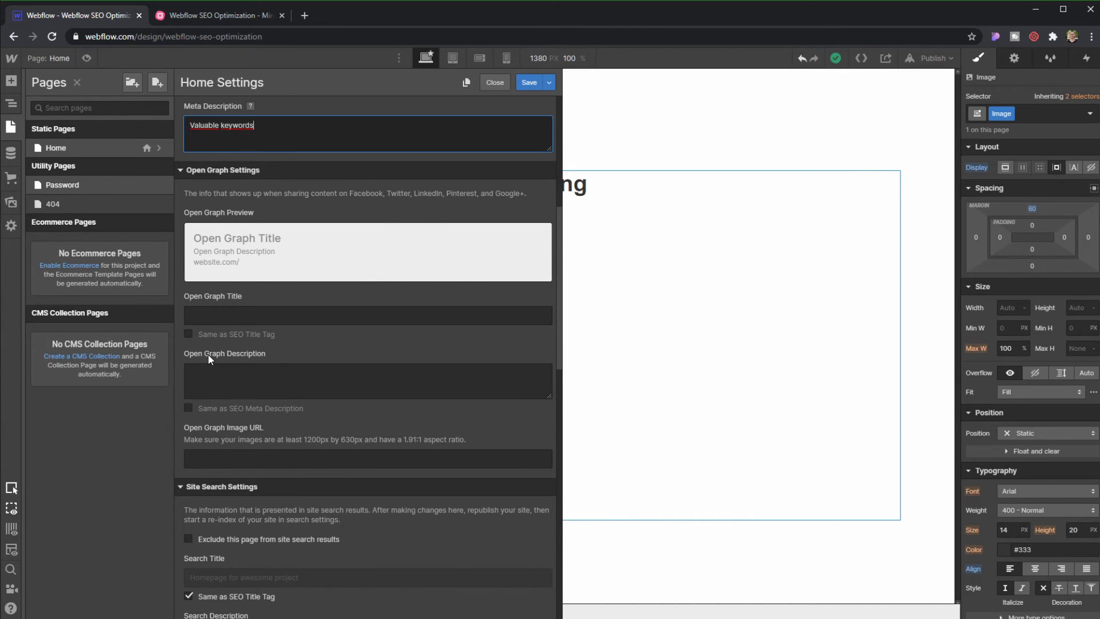
- Make the Open Graph title and description reuse the SEO title tag and meta description
left_click(189, 334)
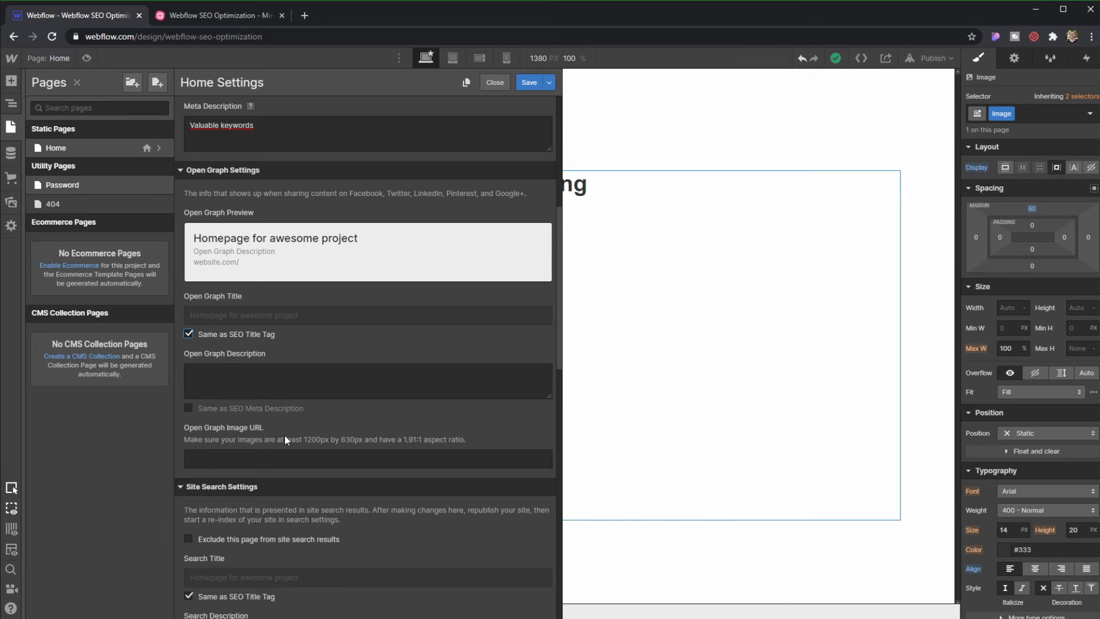
left_click(189, 408)
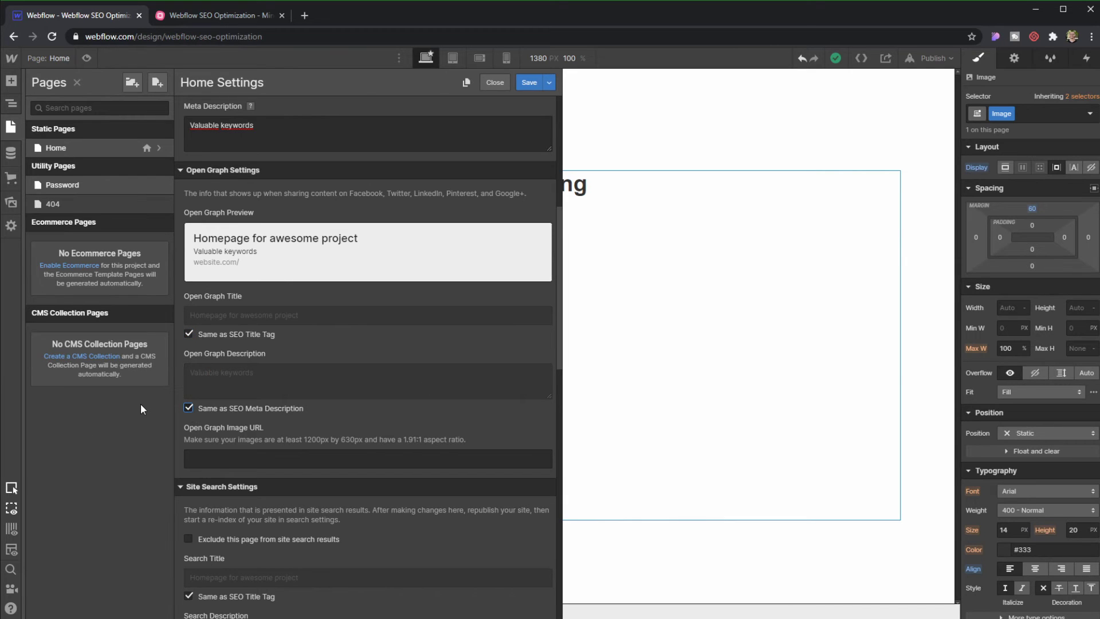
scroll(229, 355, "up", 3)
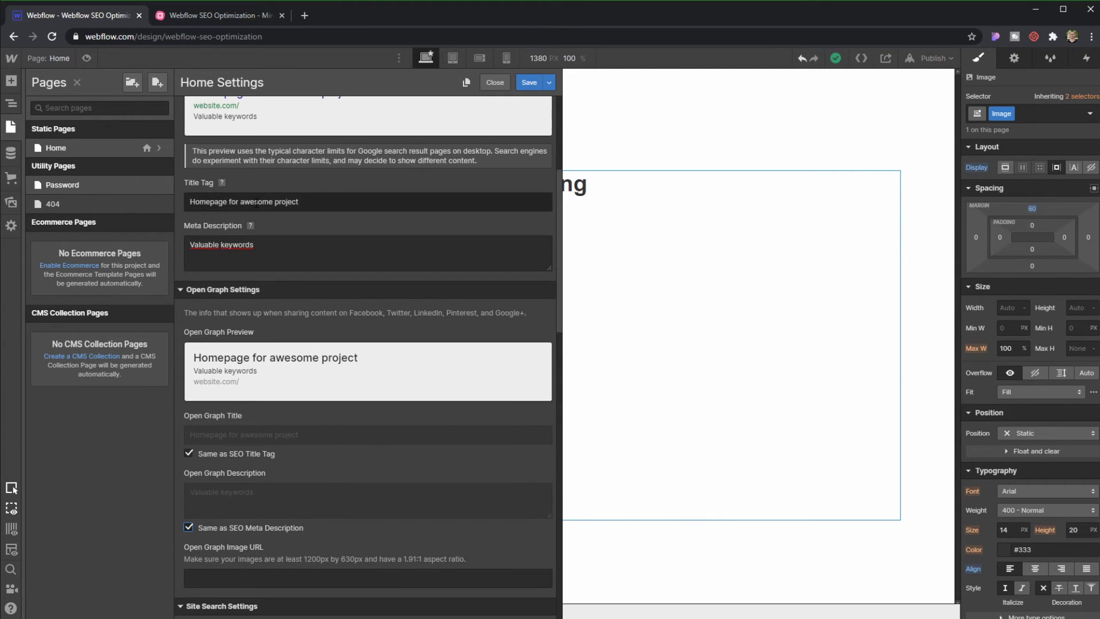
scroll(257, 202, "down", 3)
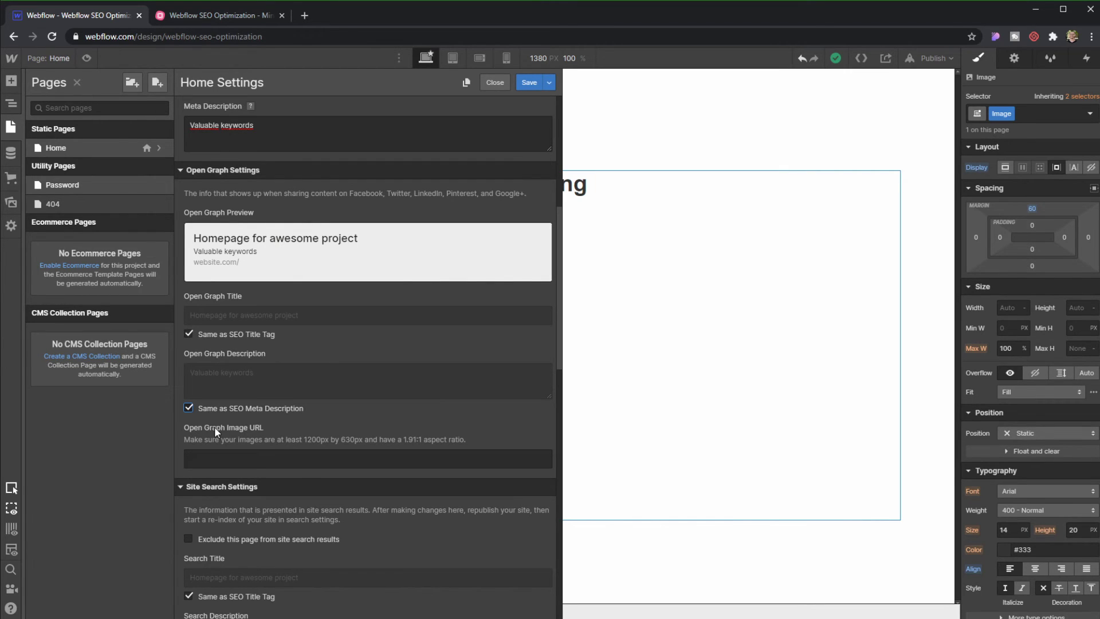
left_click(263, 456)
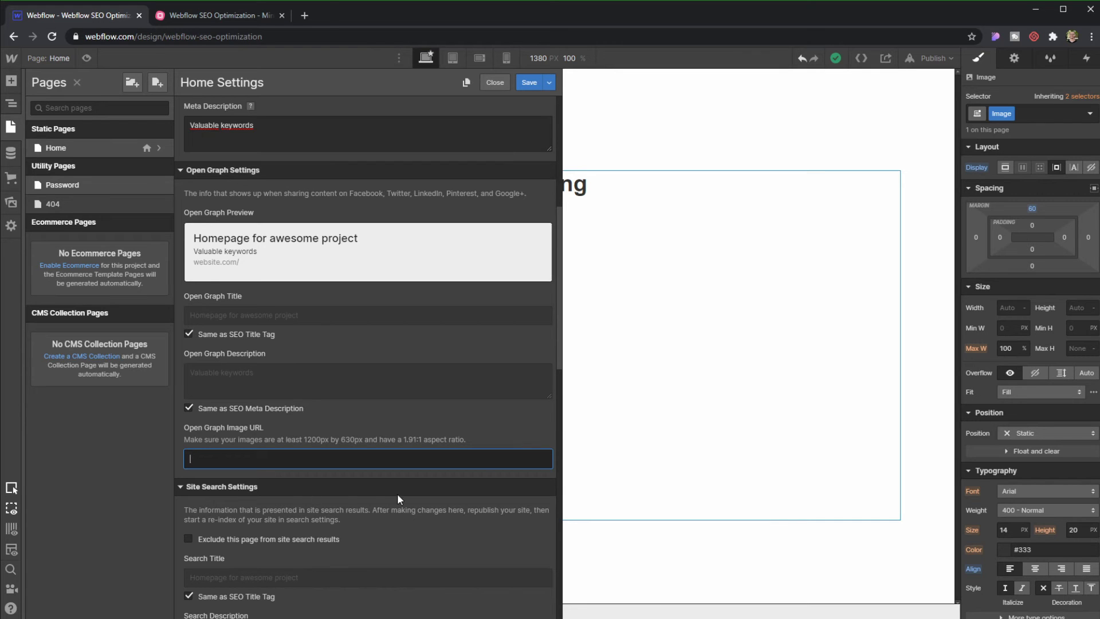
left_click(15, 197)
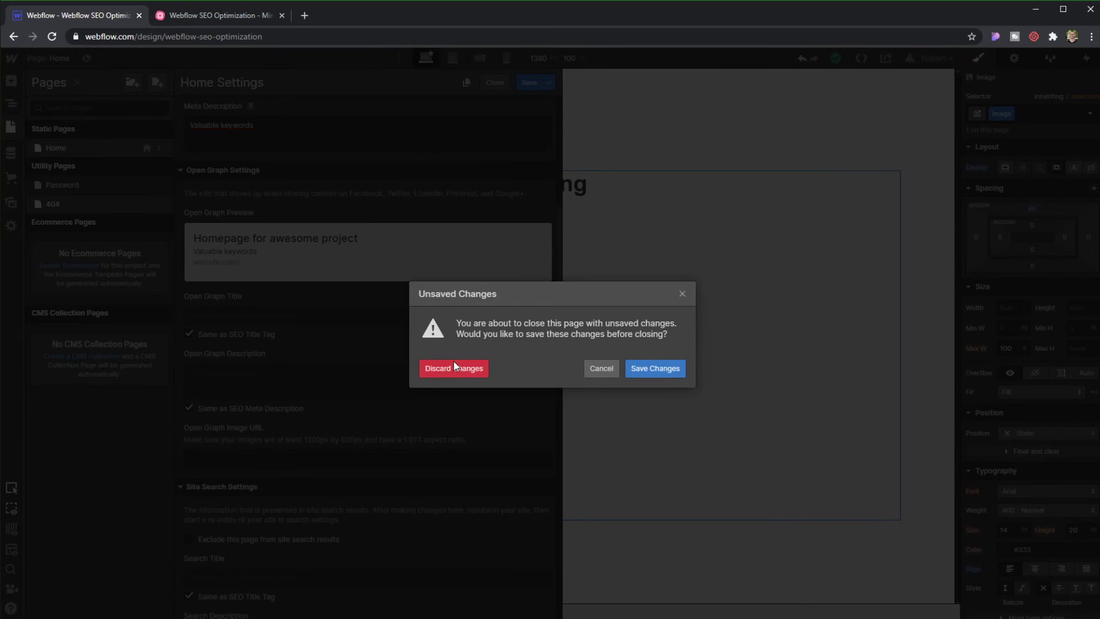
- Save the Home Settings changes, open the garfield image's details, and return to the pages list
left_click(661, 367)
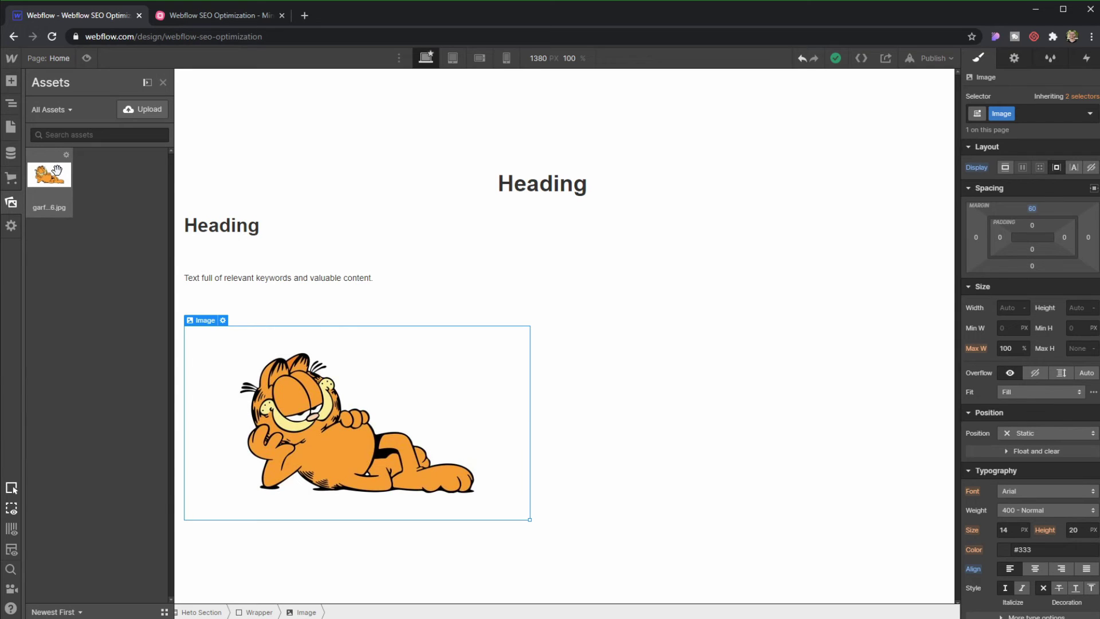
left_click(66, 156)
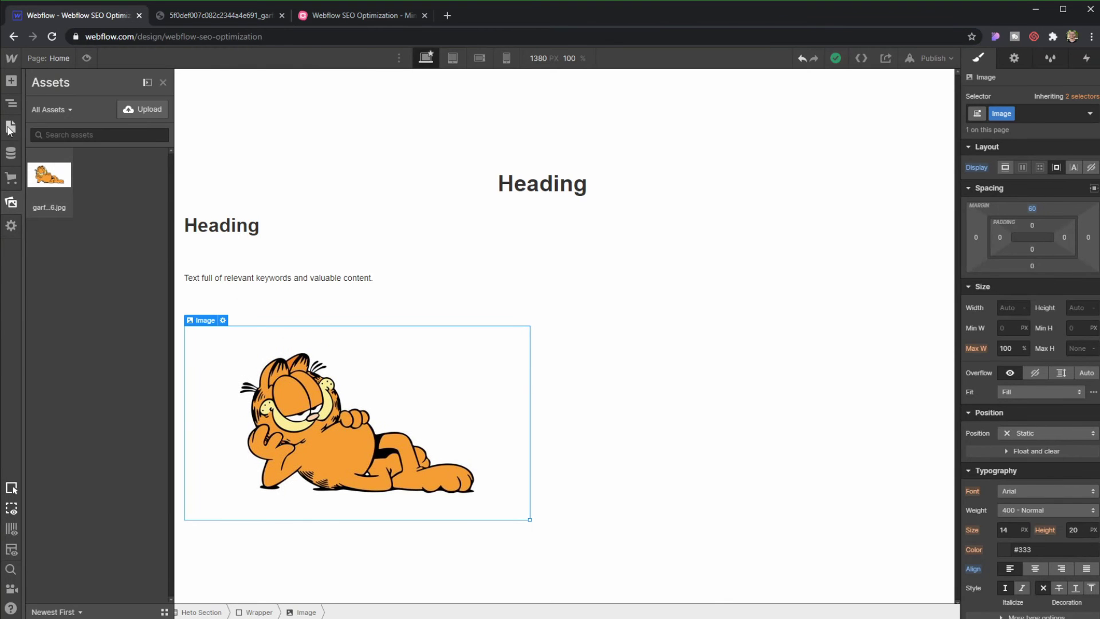
left_click(11, 127)
- Paste the garfield_dindal-580×326.jpg address as the Home page's Open Graph image and save
left_click(162, 148)
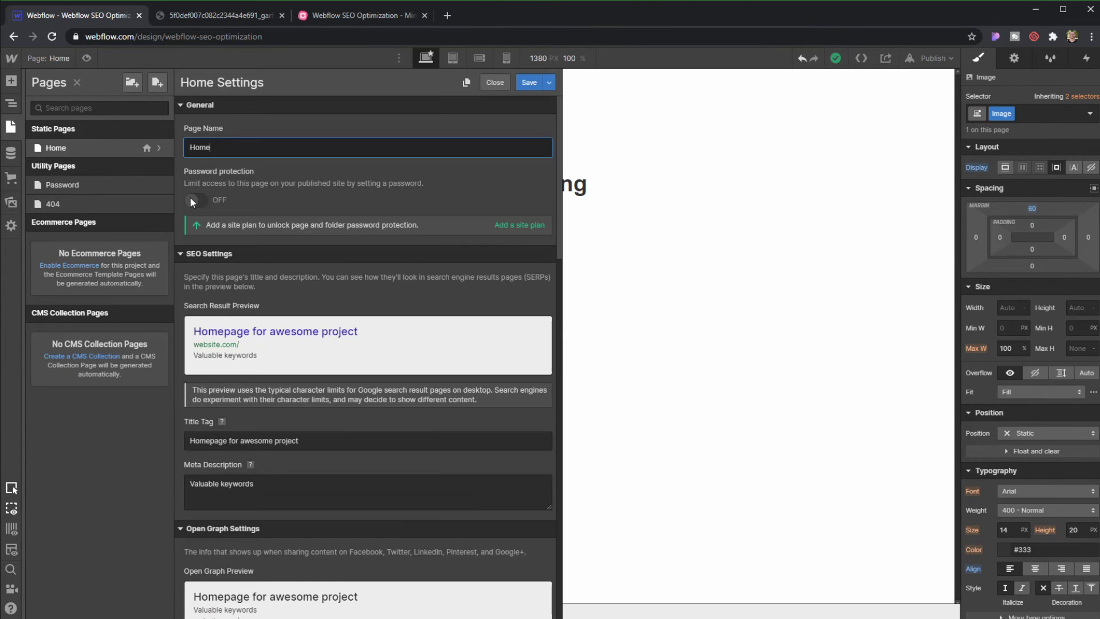
scroll(270, 468, "down", 4)
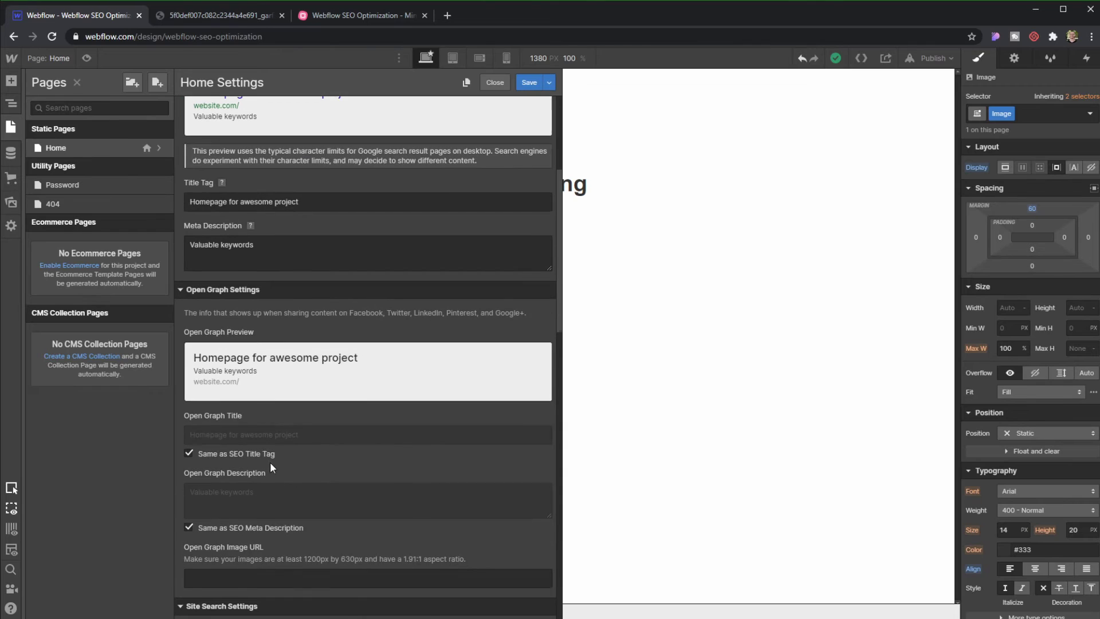
left_click(242, 576)
key("ctrl+v")
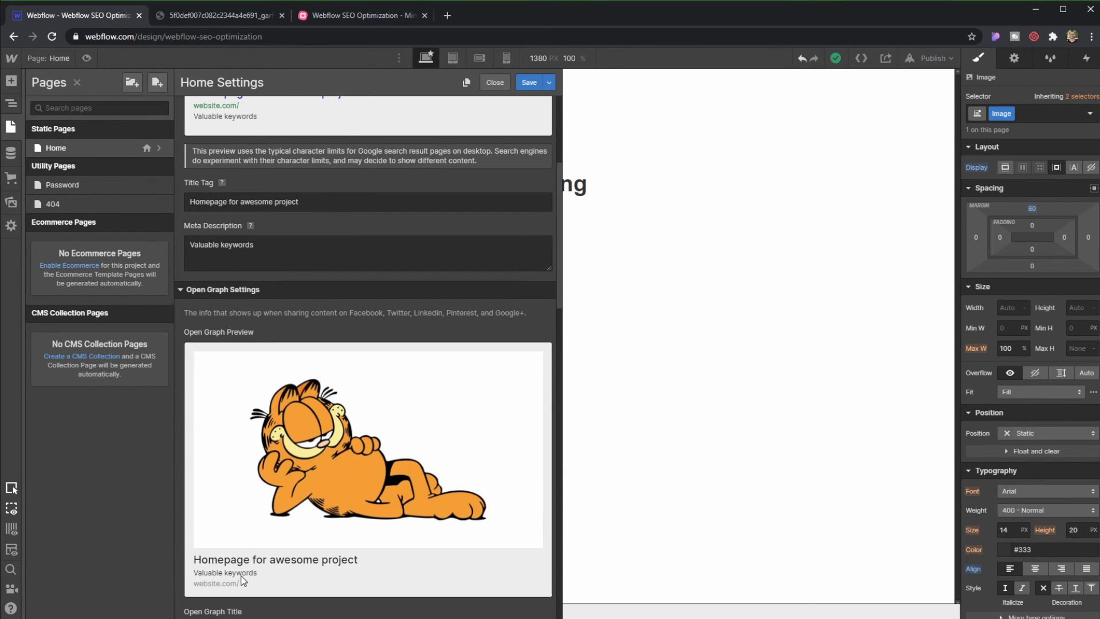
scroll(414, 437, "down", 5)
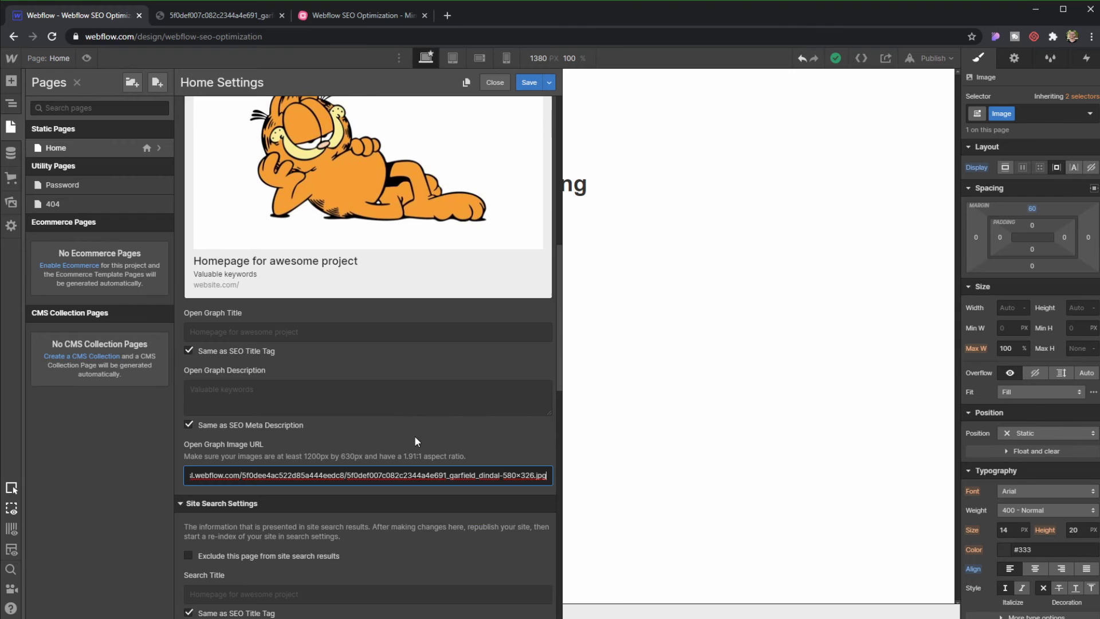
scroll(484, 350, "up", 3)
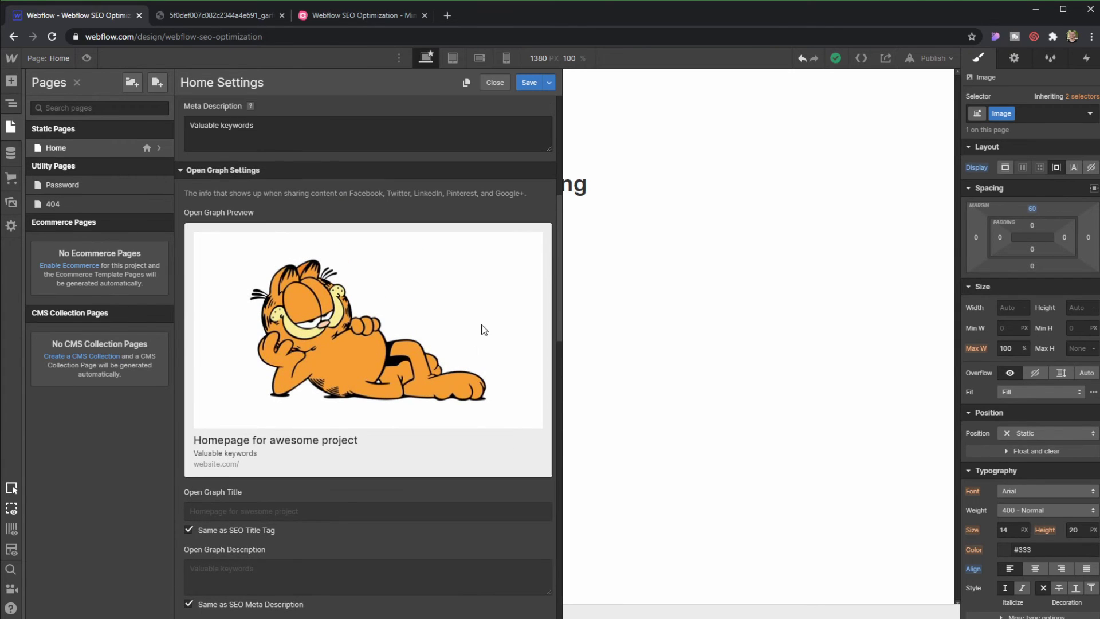
scroll(321, 241, "up", 6)
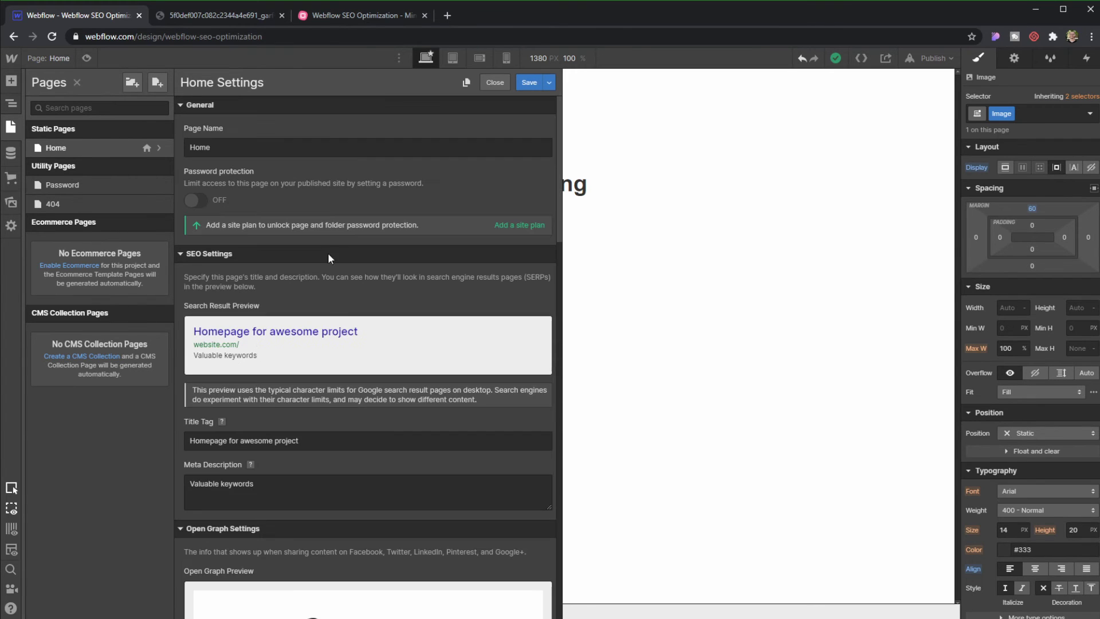
scroll(242, 375, "down", 8)
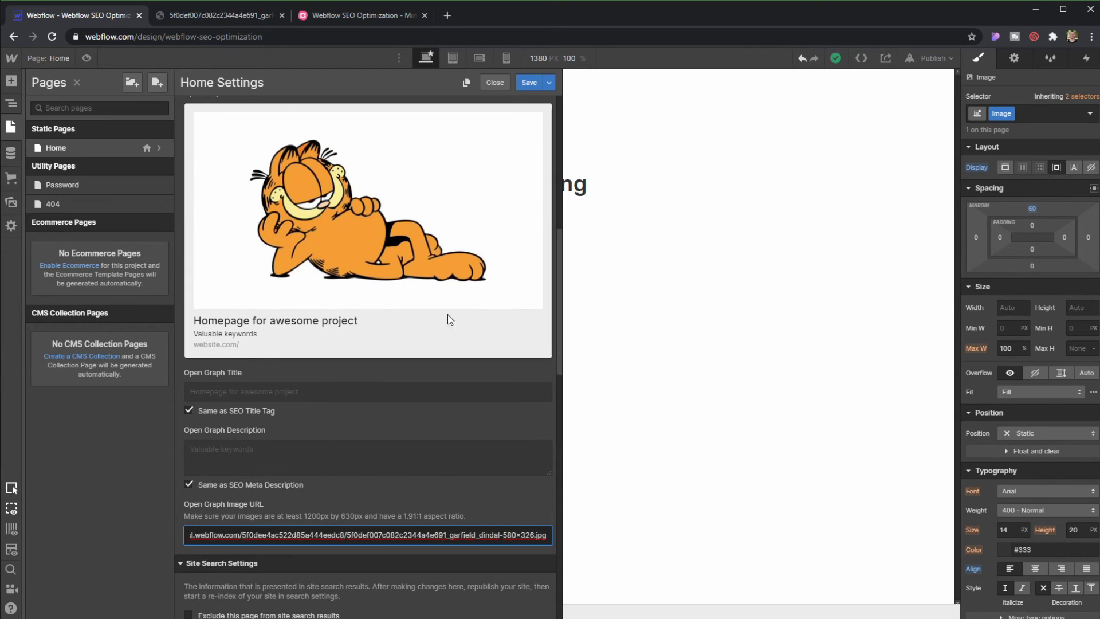
scroll(476, 321, "down", 1)
scroll(476, 321, "down", 5)
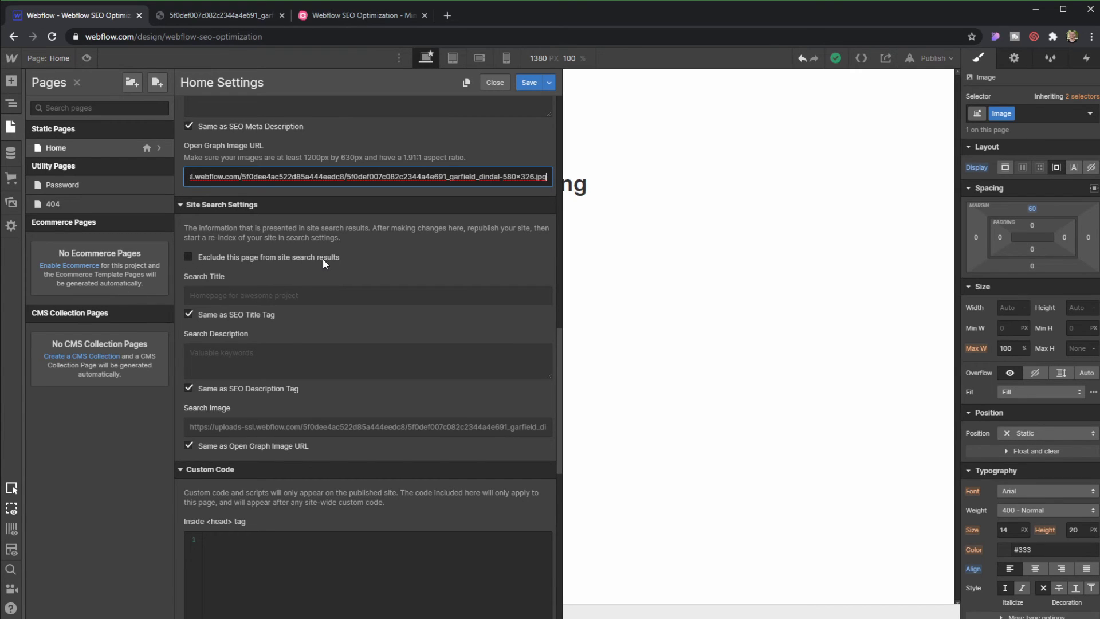
left_click(528, 83)
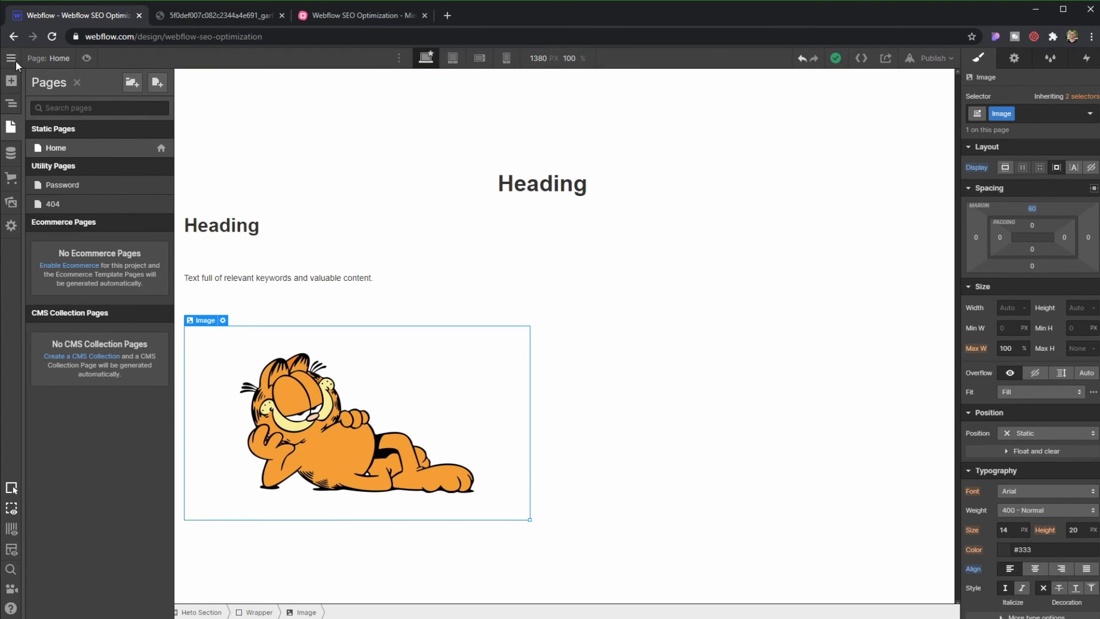
mouse_move(15, 61)
left_click(70, 90)
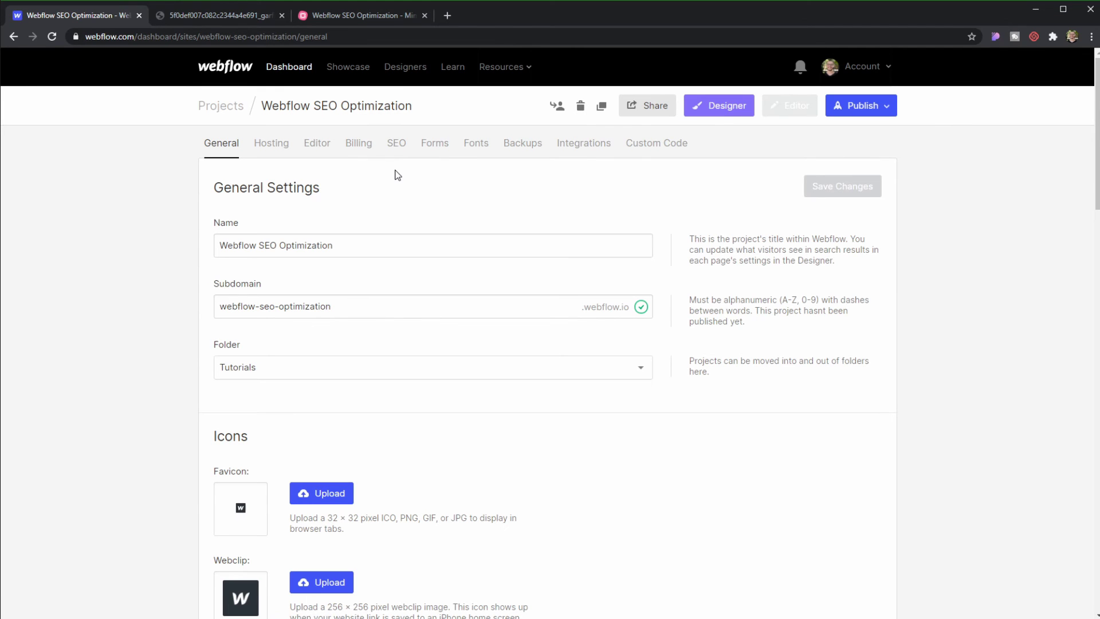
left_click(396, 147)
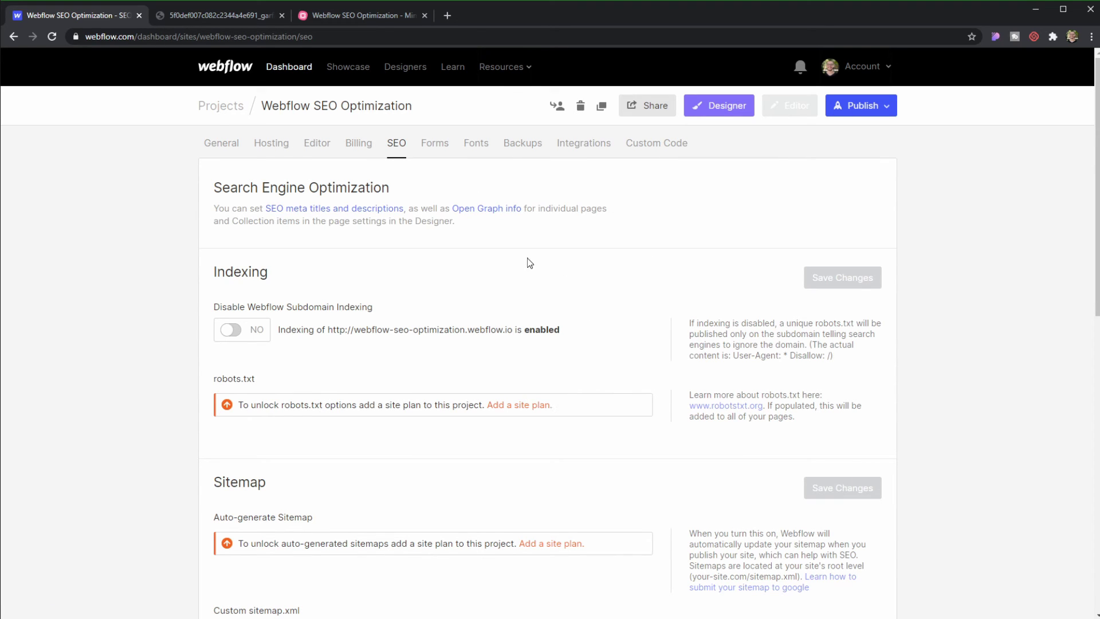
scroll(594, 266, "down", 1)
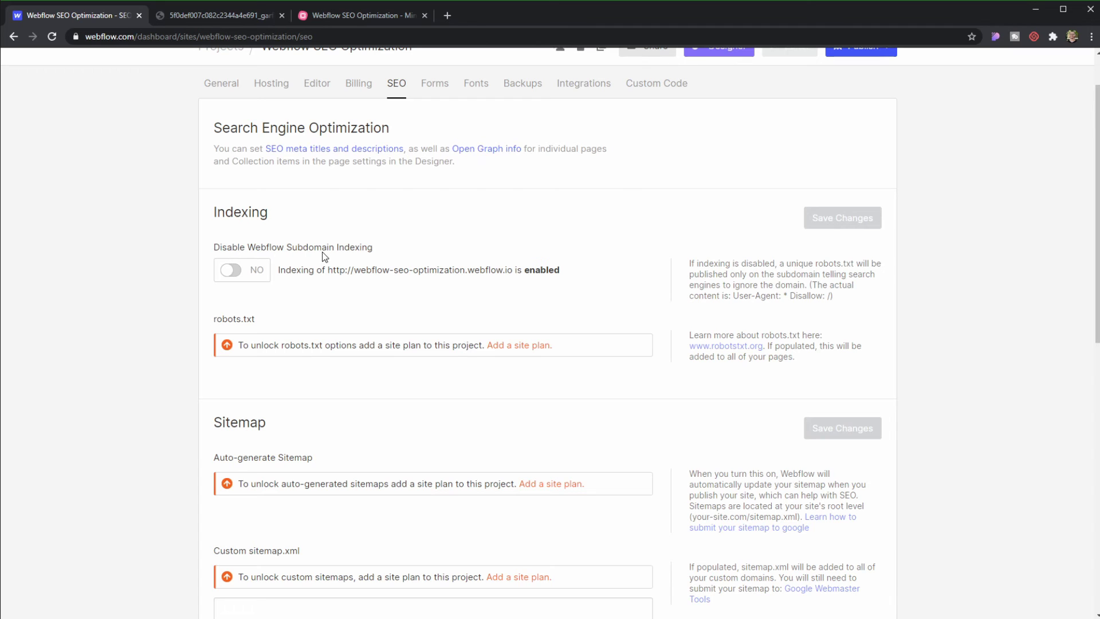
- Switch Disable Webflow Subdomain Indexing to YES and highlight the webflow.io URL and 'disabled' note
left_click(234, 271)
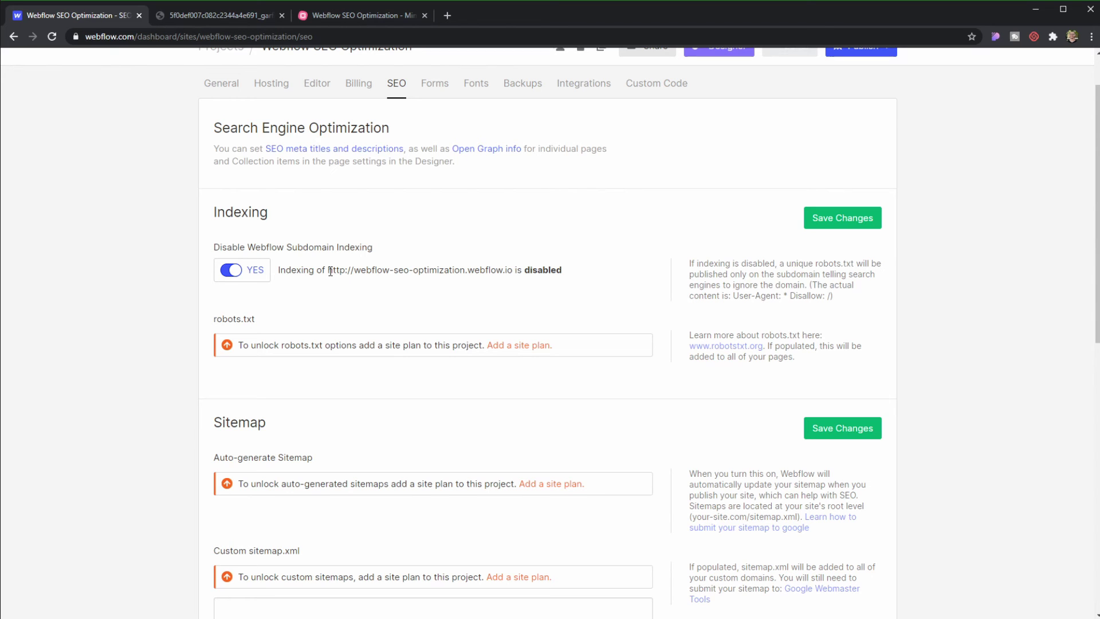
left_click_drag(328, 269, 514, 282)
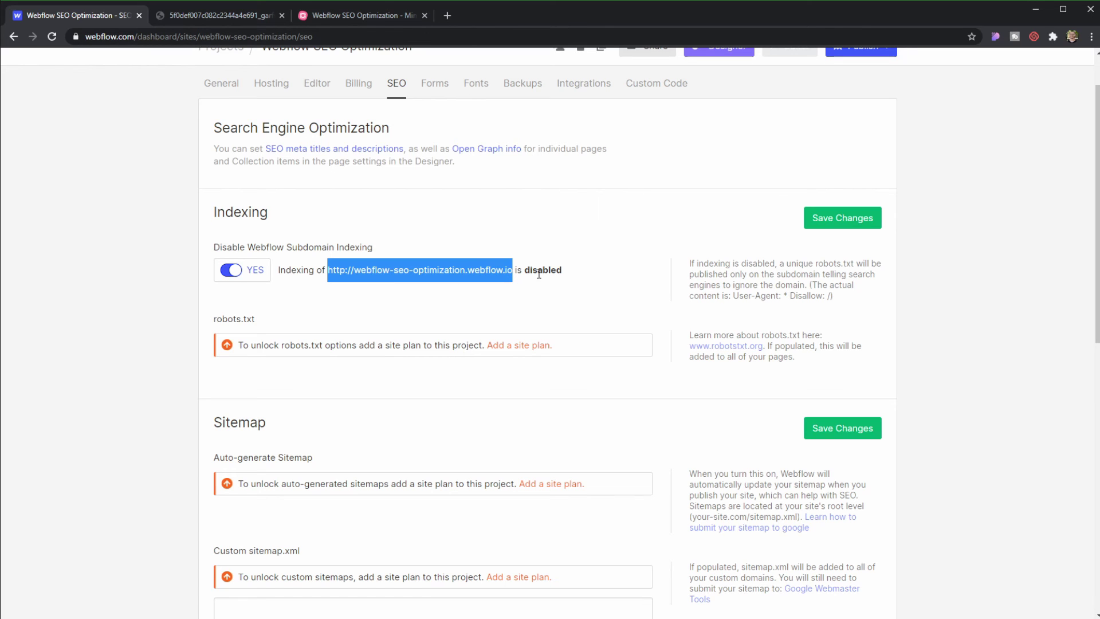
left_click_drag(525, 270, 565, 279)
left_click(573, 274)
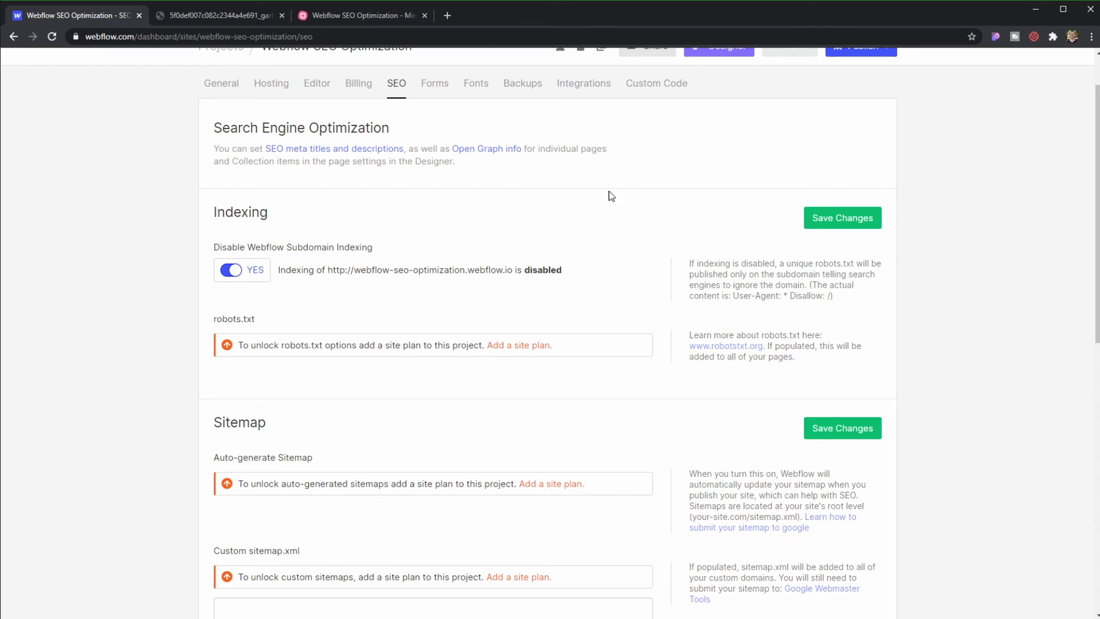
scroll(554, 199, "up", 1)
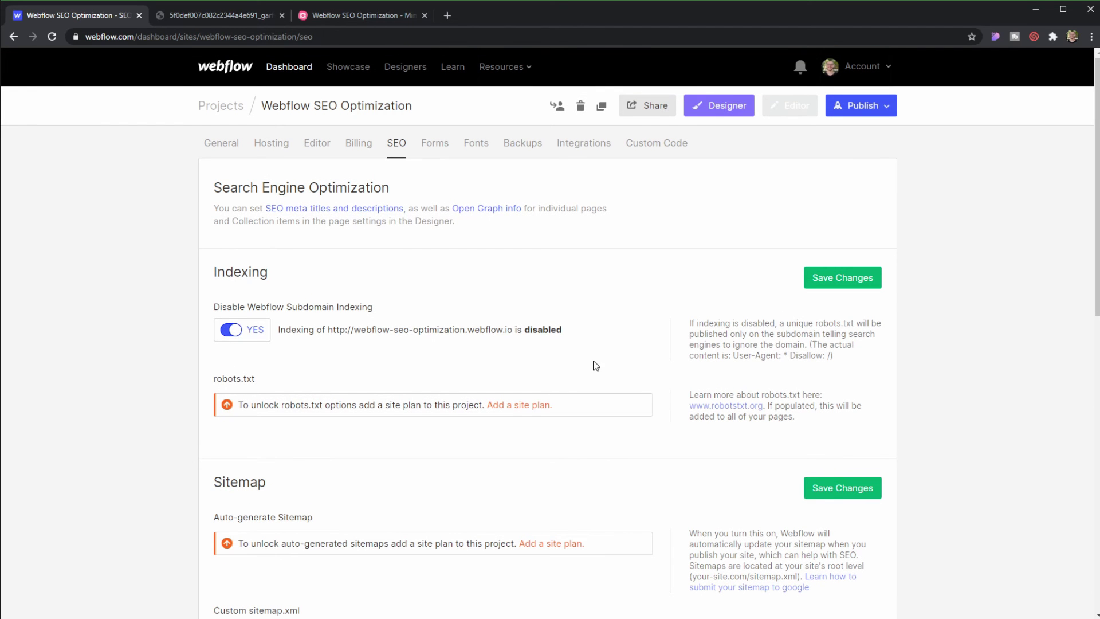
scroll(519, 304, "down", 3)
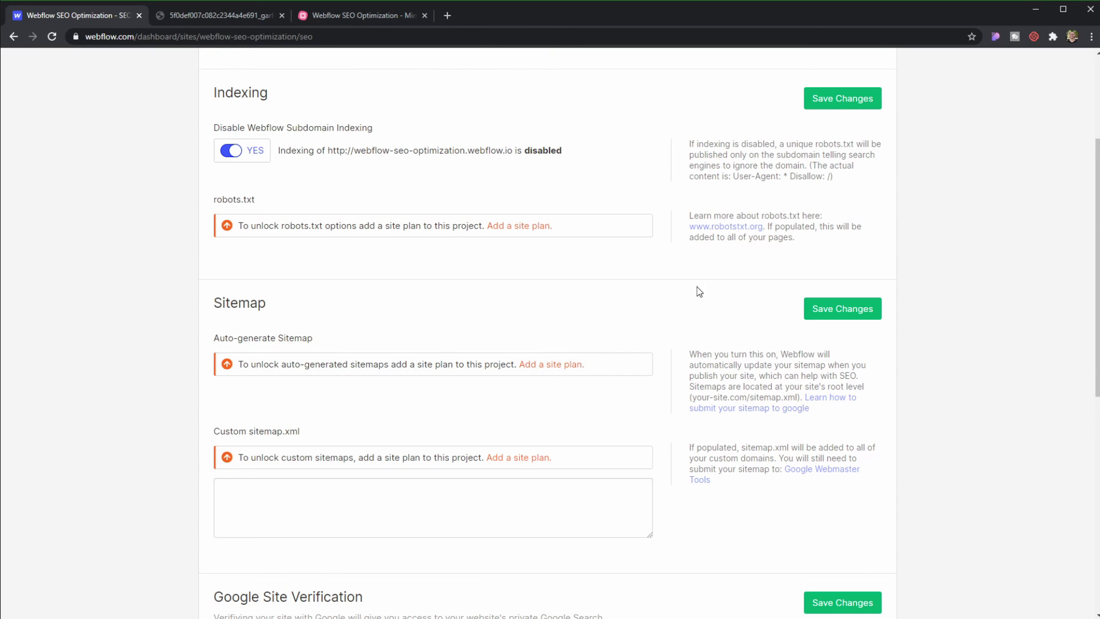
scroll(539, 220, "down", 4)
scroll(550, 206, "up", 7)
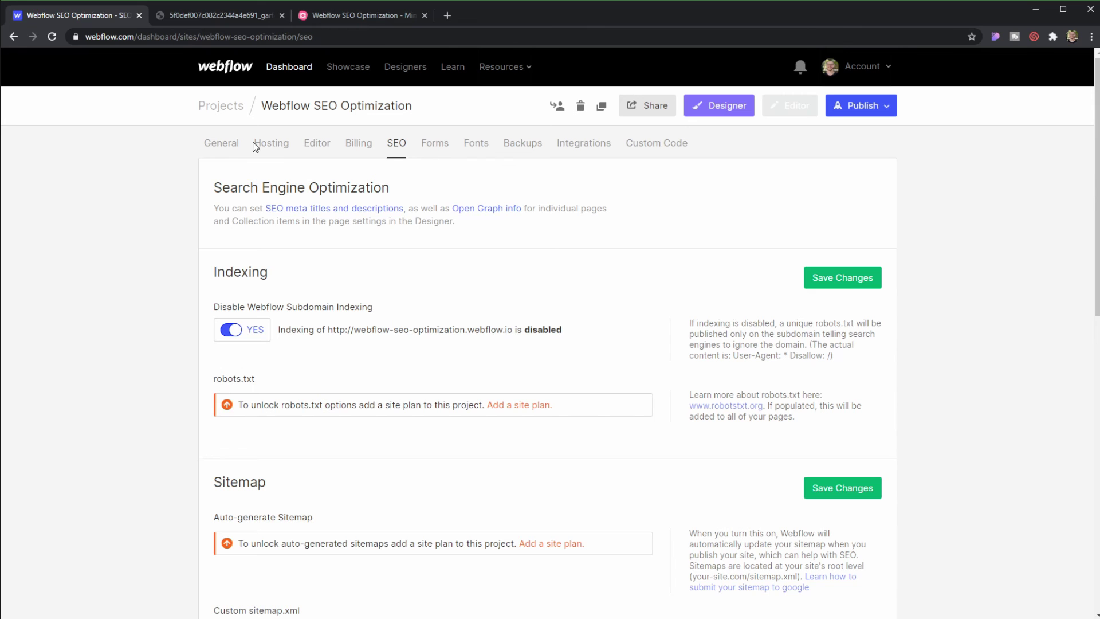
- Switch Minify CSS on under Hosting's Advanced Publishing Options and save the changes
left_click(278, 148)
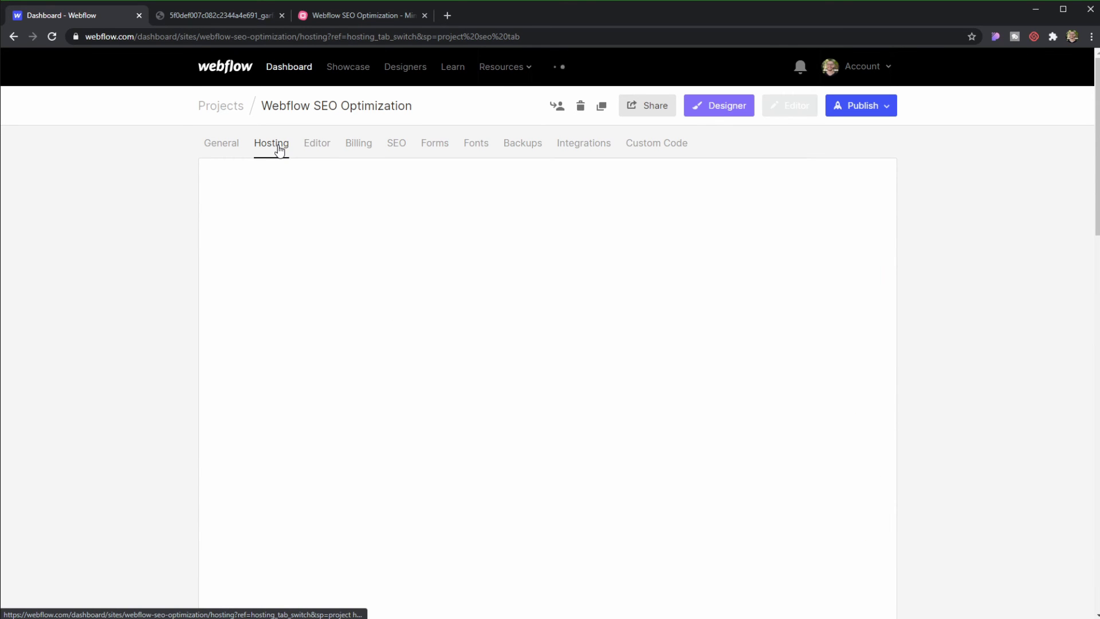
scroll(218, 204, "down", 9)
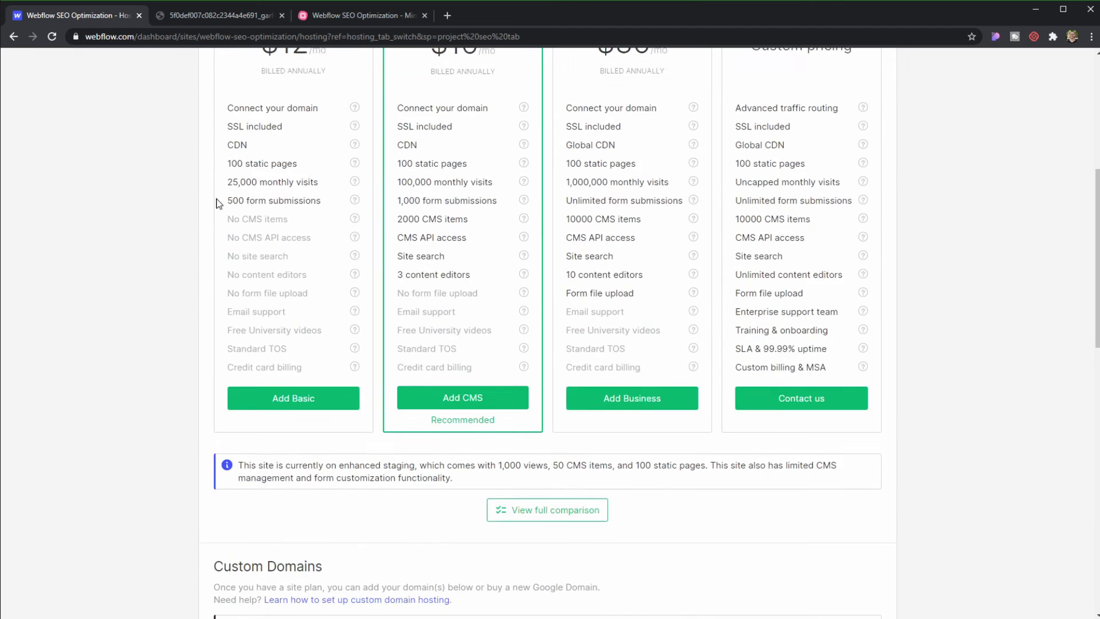
scroll(218, 203, "down", 2)
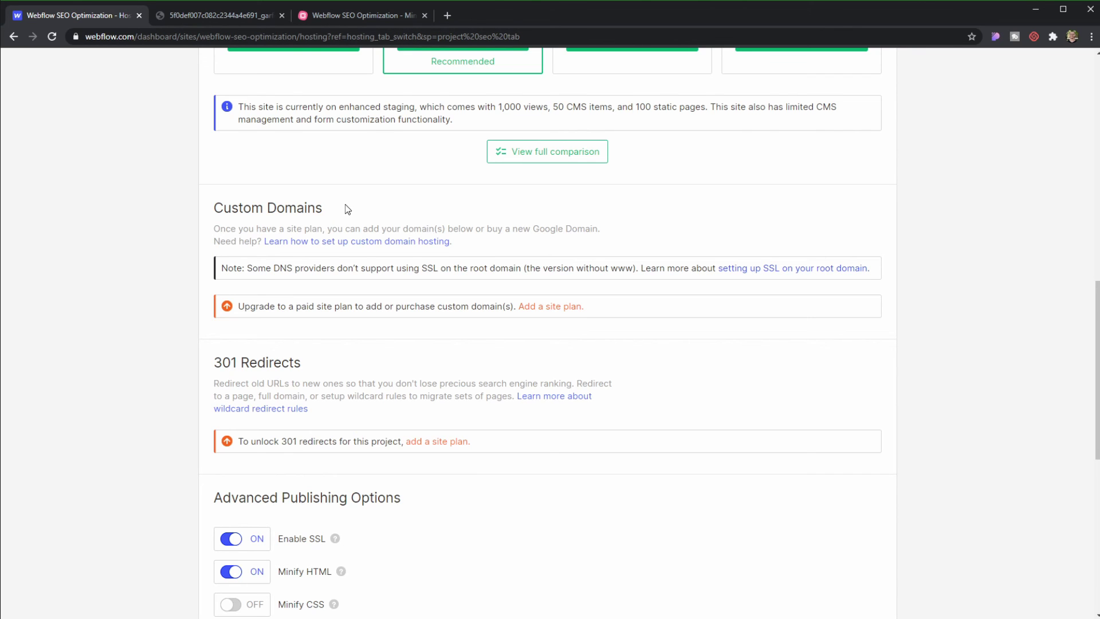
scroll(347, 209, "down", 3)
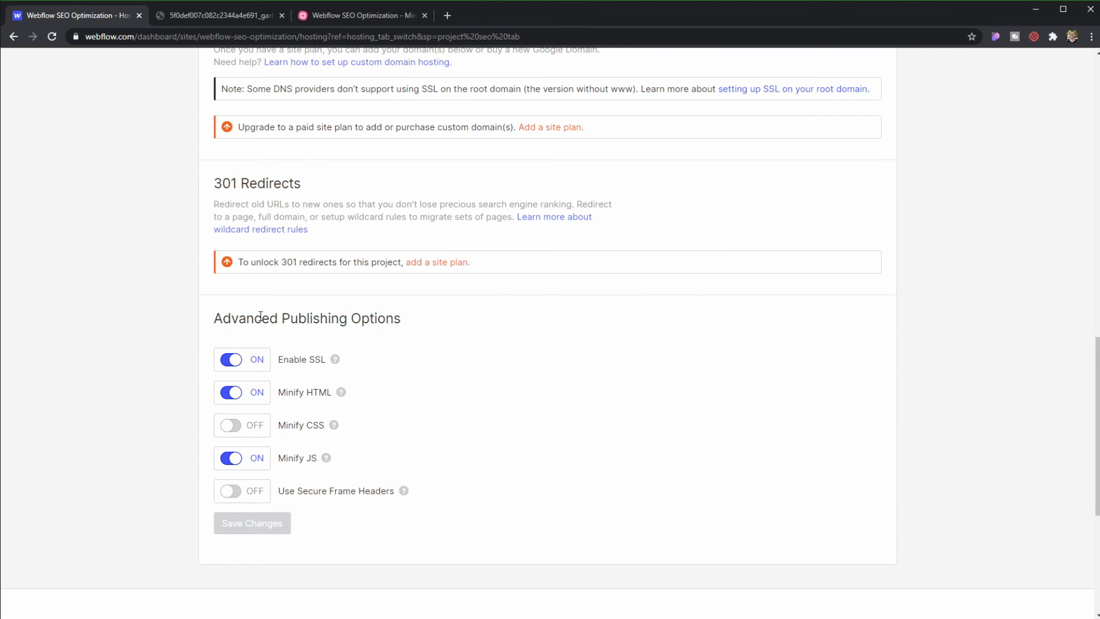
scroll(407, 328, "down", 1)
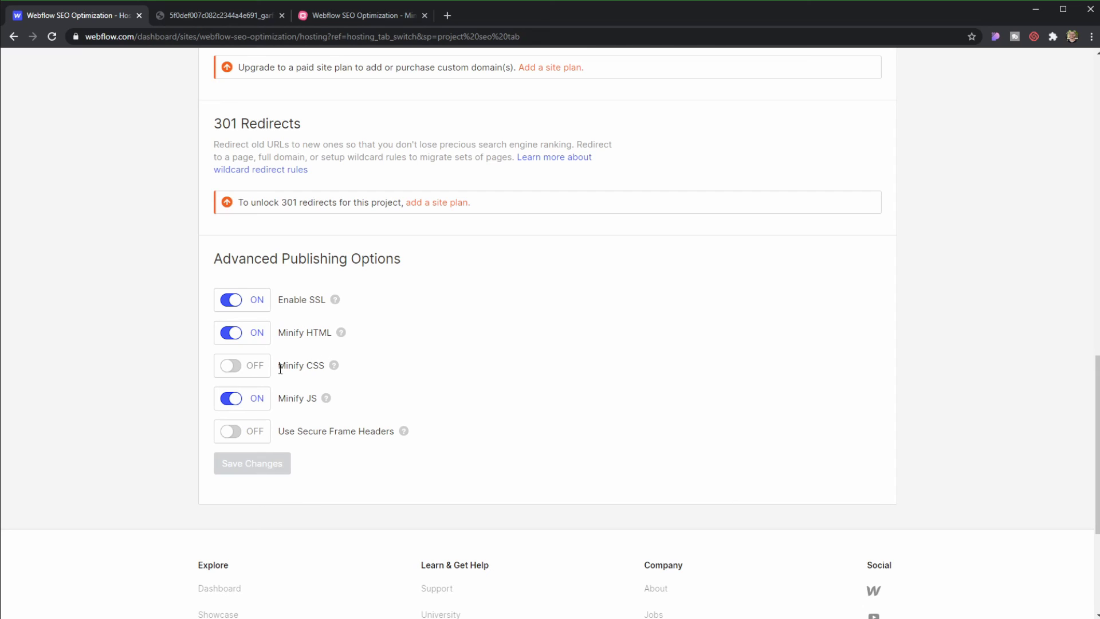
left_click(232, 367)
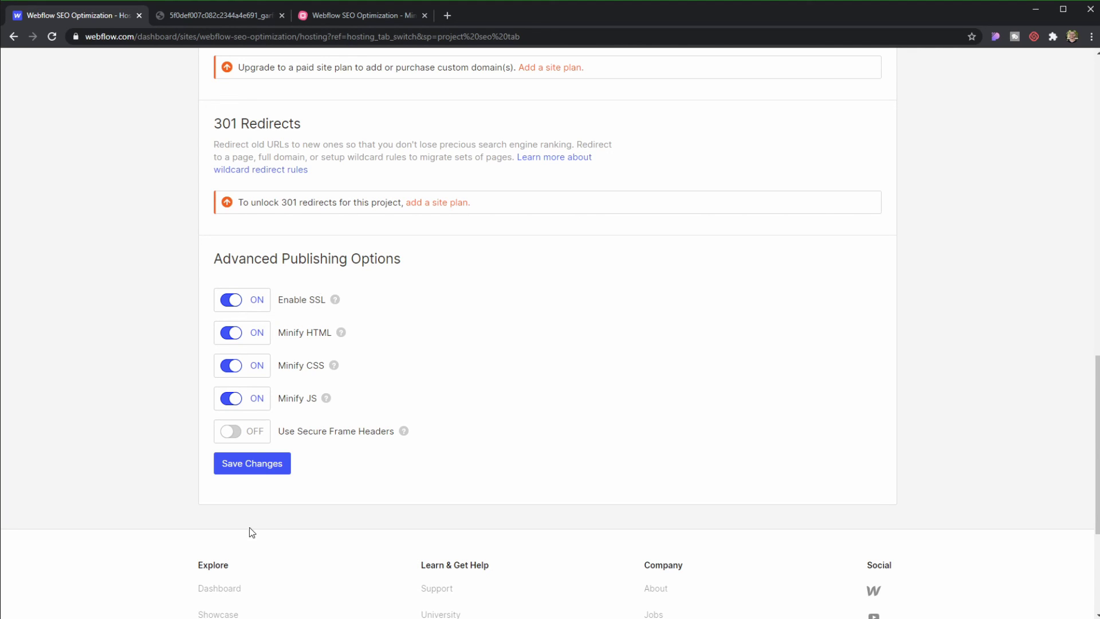
left_click(271, 470)
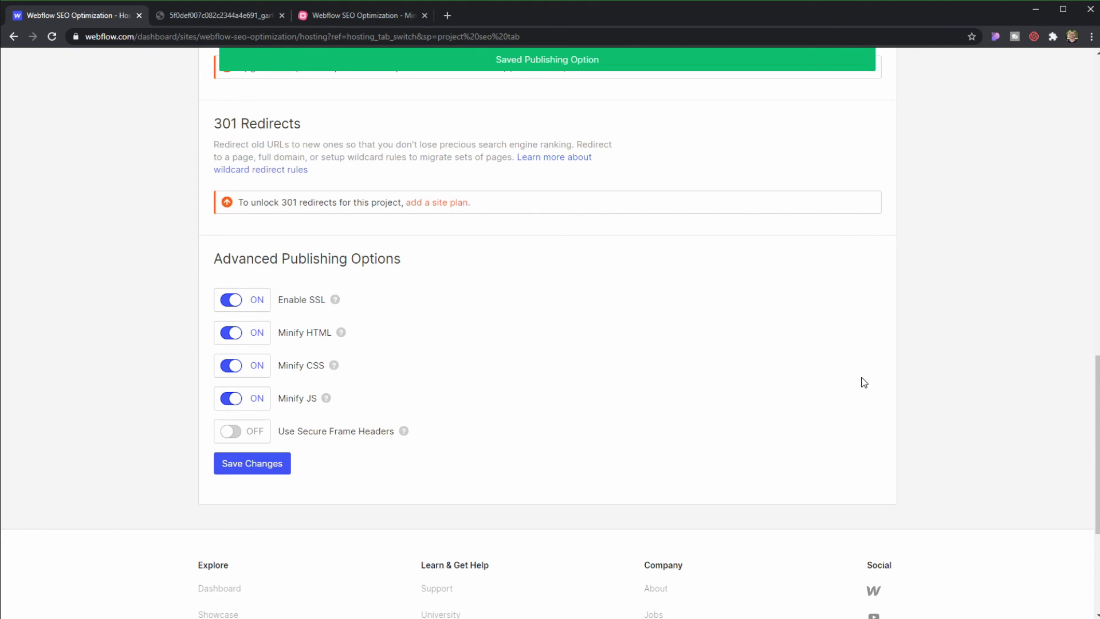
scroll(961, 354, "up", 5)
scroll(962, 354, "up", 8)
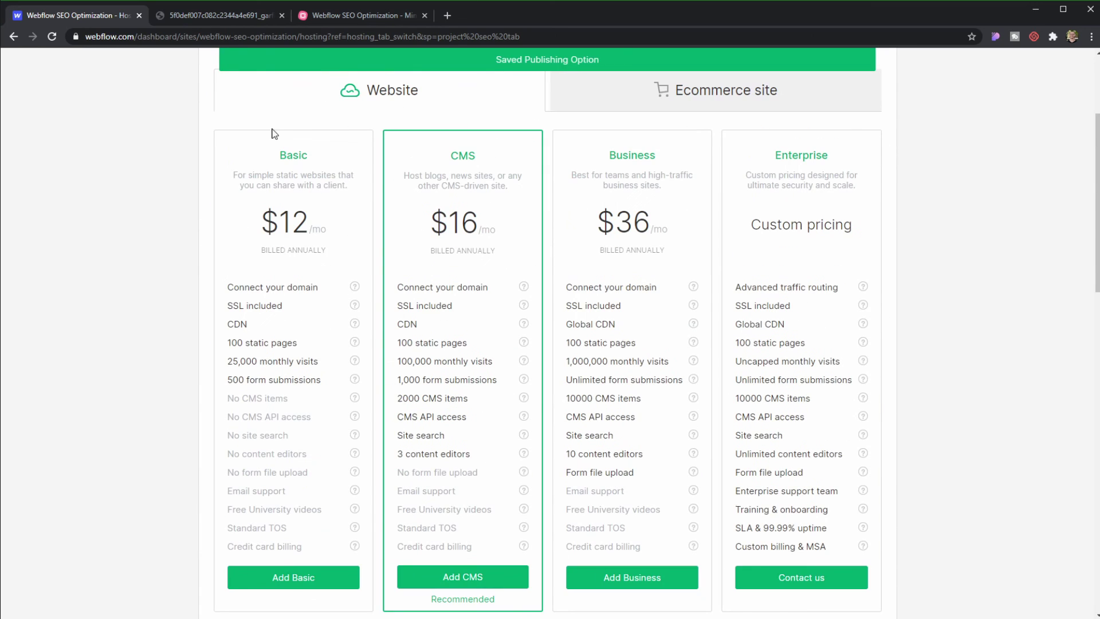
left_click(363, 15)
- Expand the green 'Let's see them in action in Webflow' node to show Consider Subscribing
left_click_drag(791, 177, 793, 257)
scroll(794, 280, "down", 3)
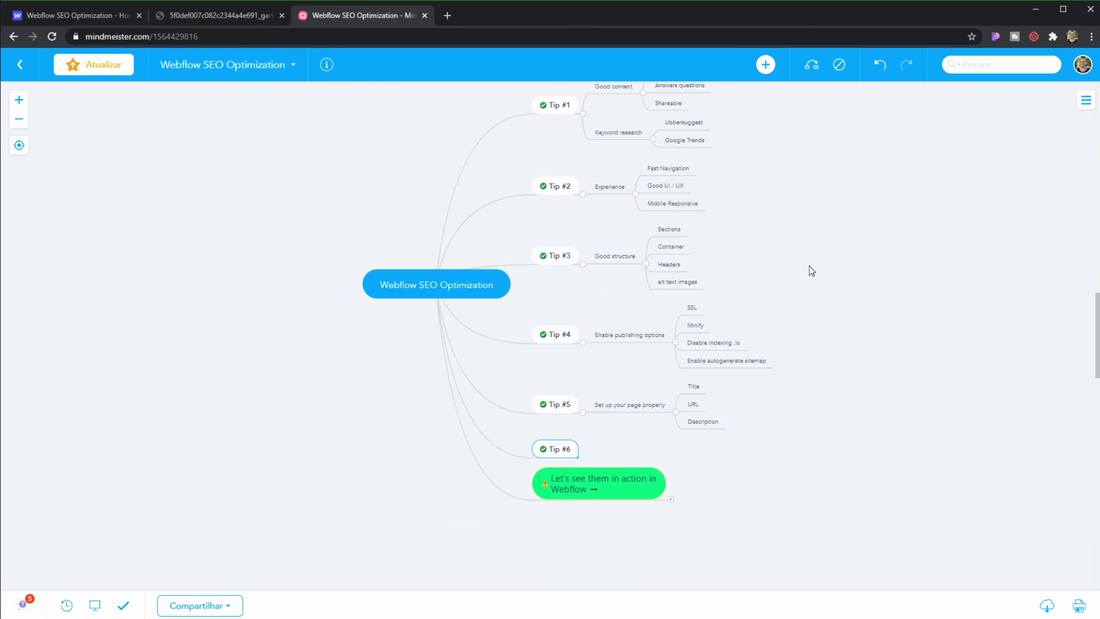
scroll(788, 317, "up", 1)
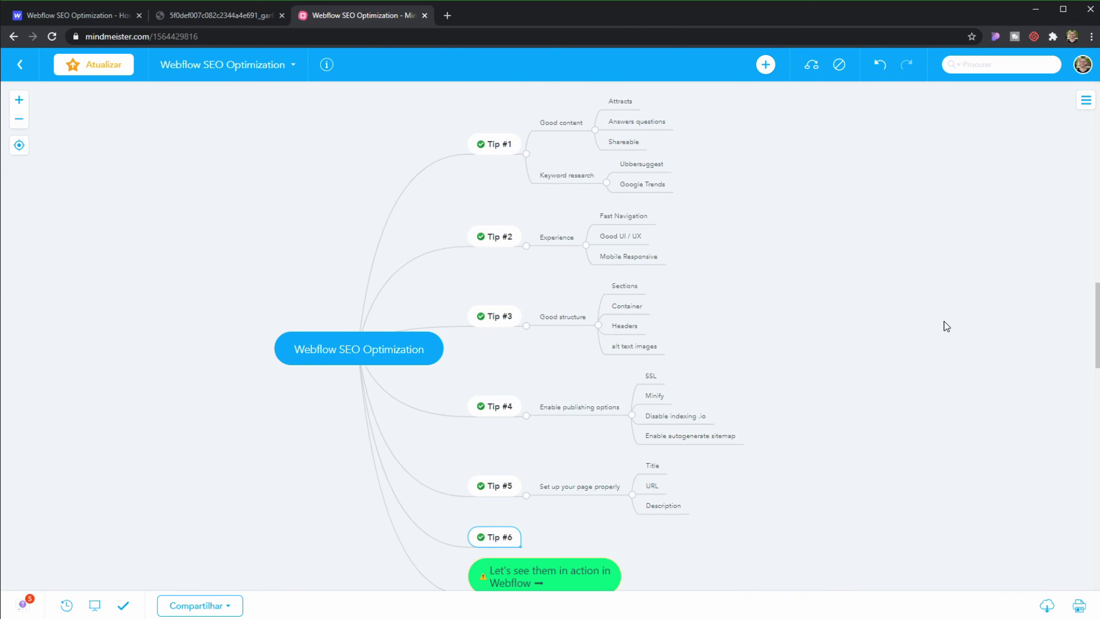
left_click_drag(850, 453, 790, 452)
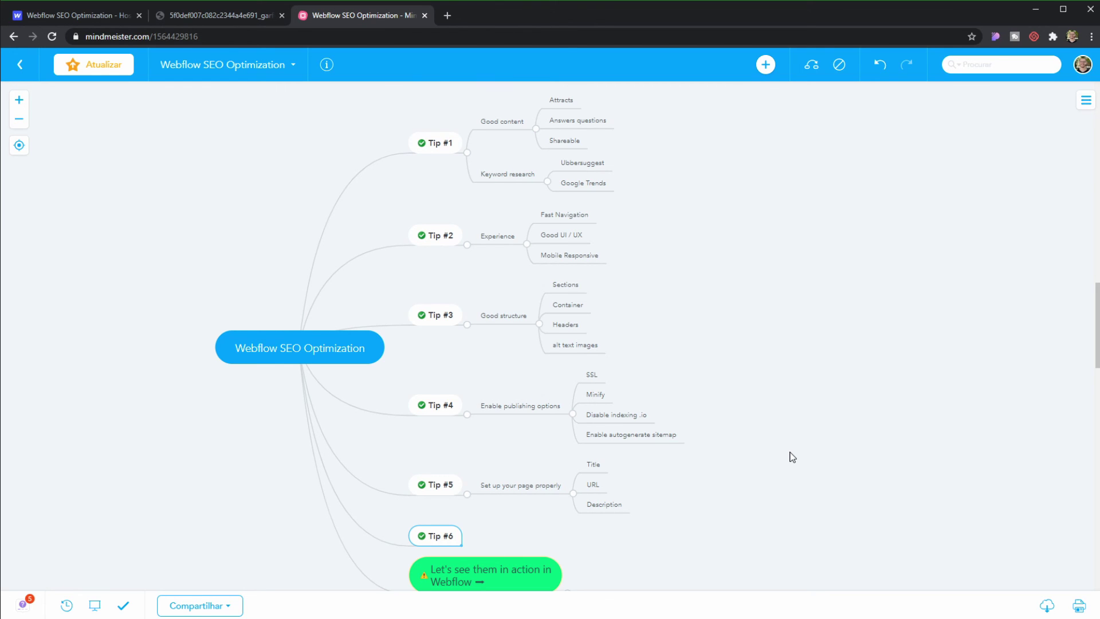
scroll(630, 544, "down", 1)
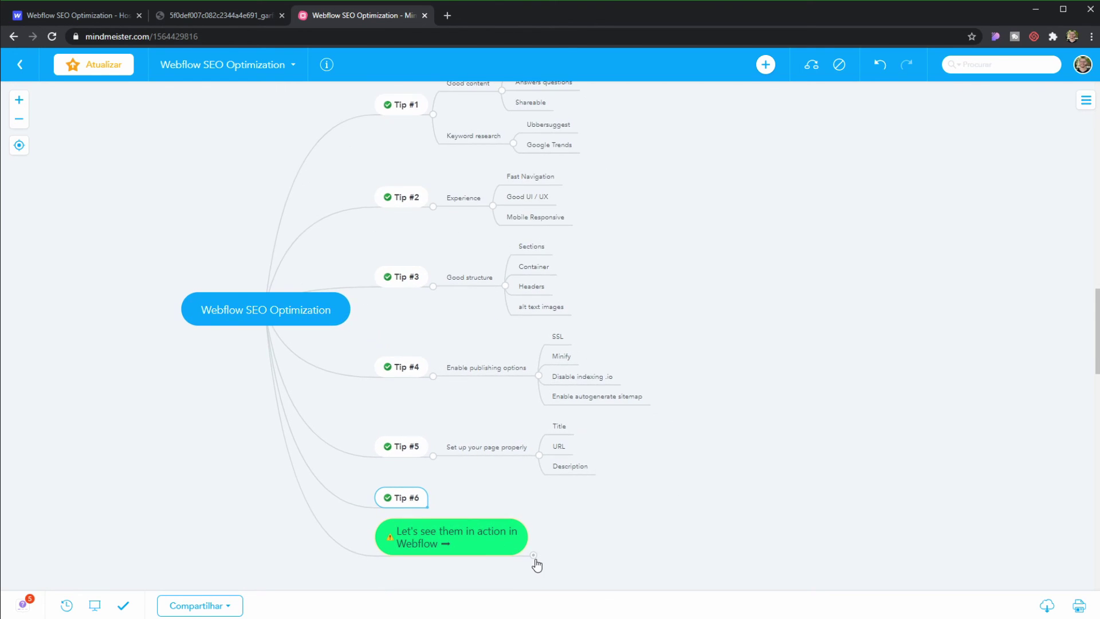
left_click(535, 559)
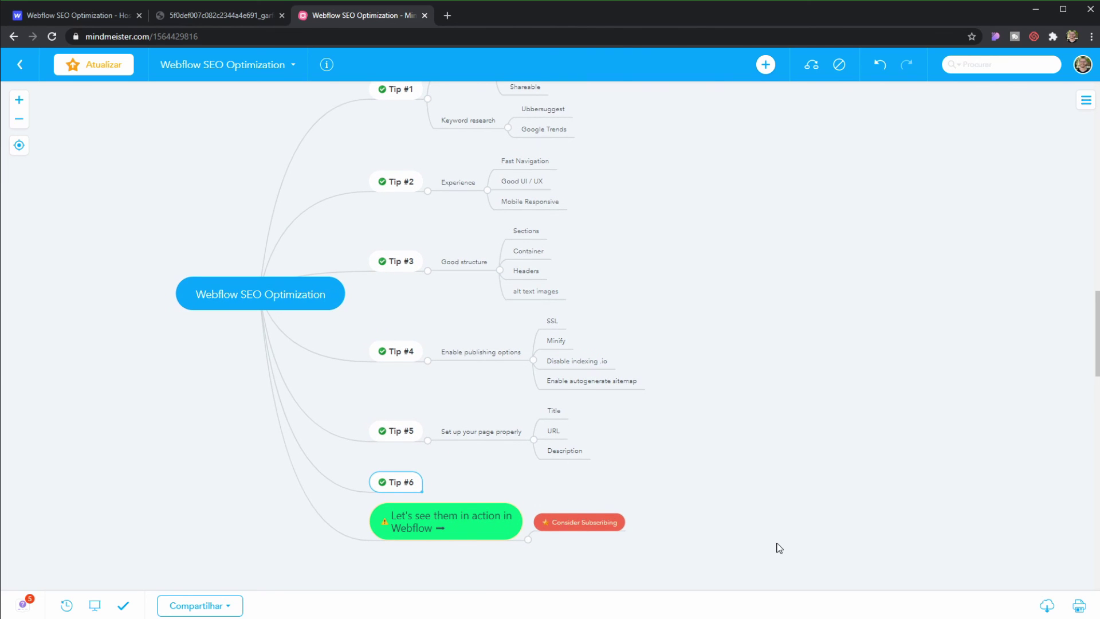